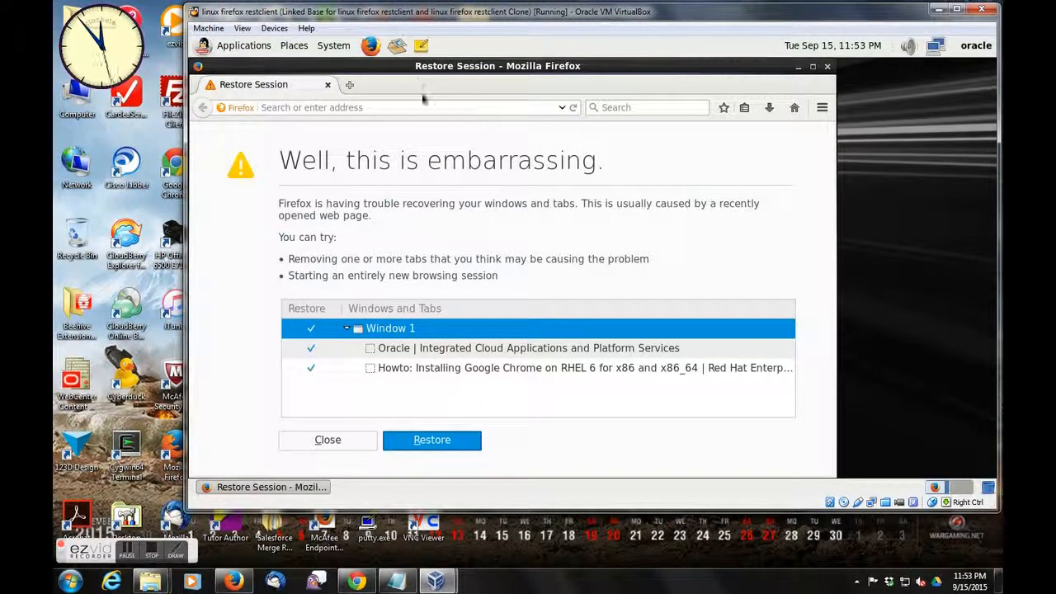
# - Go to cloud.oracle.com and open the Oracle Cloud sign-in page
pyautogui.click(422, 107)
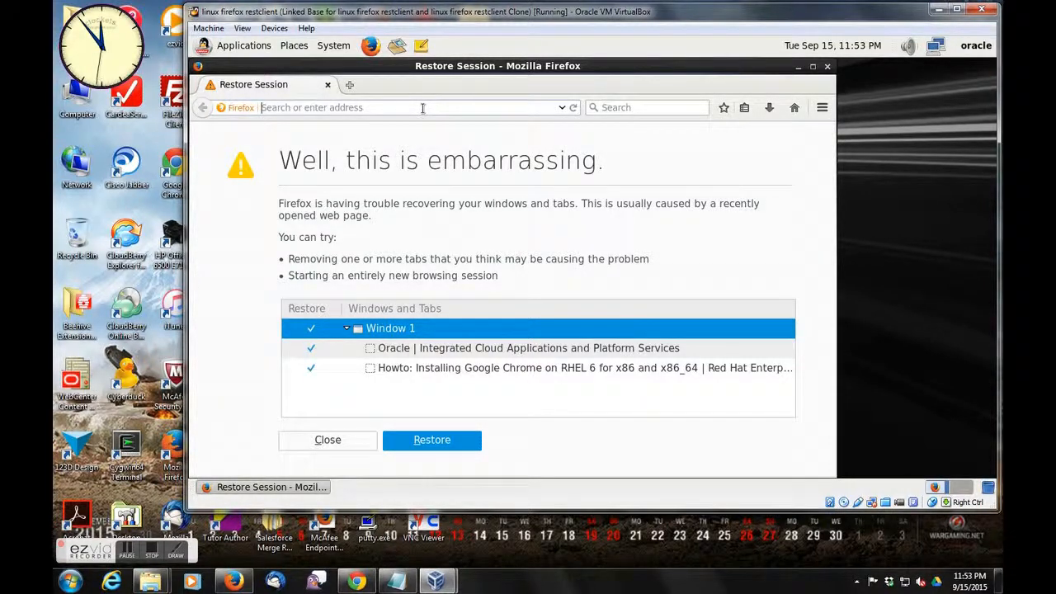
pyautogui.write('cloud.oracle.com')
pyautogui.press('Return')
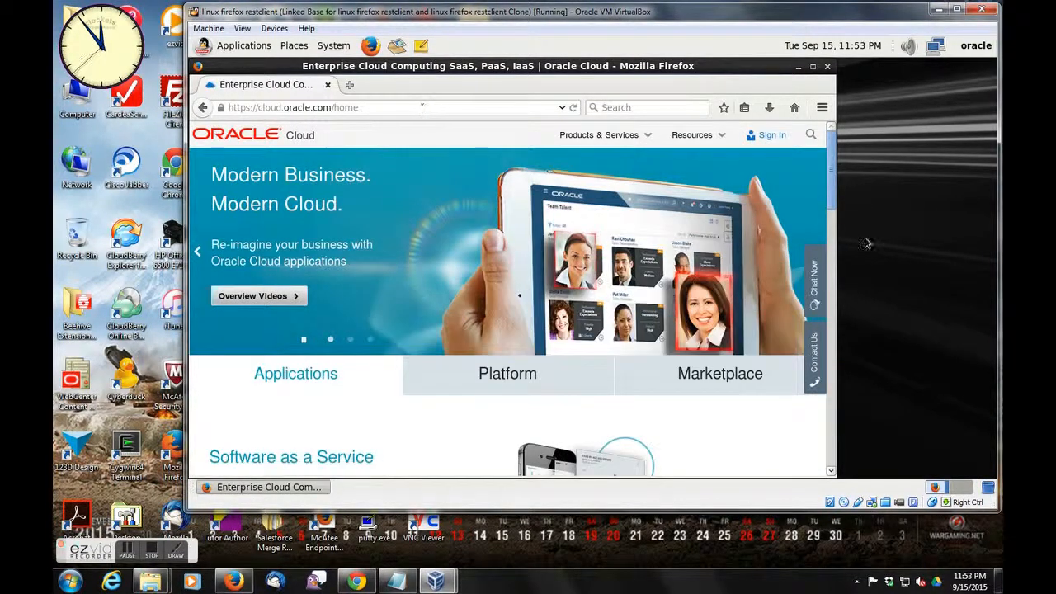
pyautogui.click(763, 138)
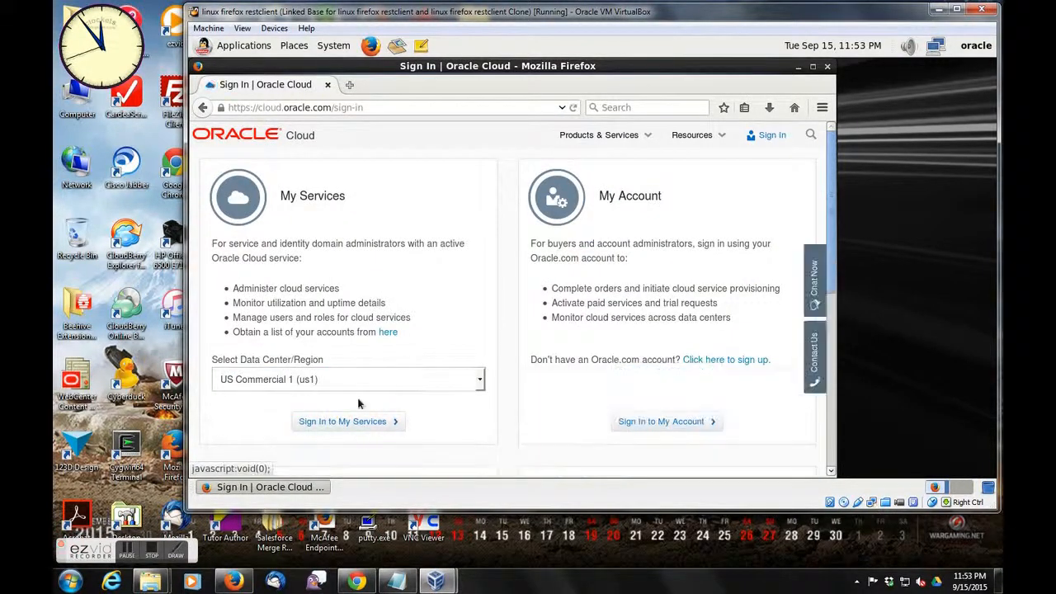
# - Choose the Public Cloud Services - NA data center and proceed to the My Services sign-in
pyautogui.click(356, 382)
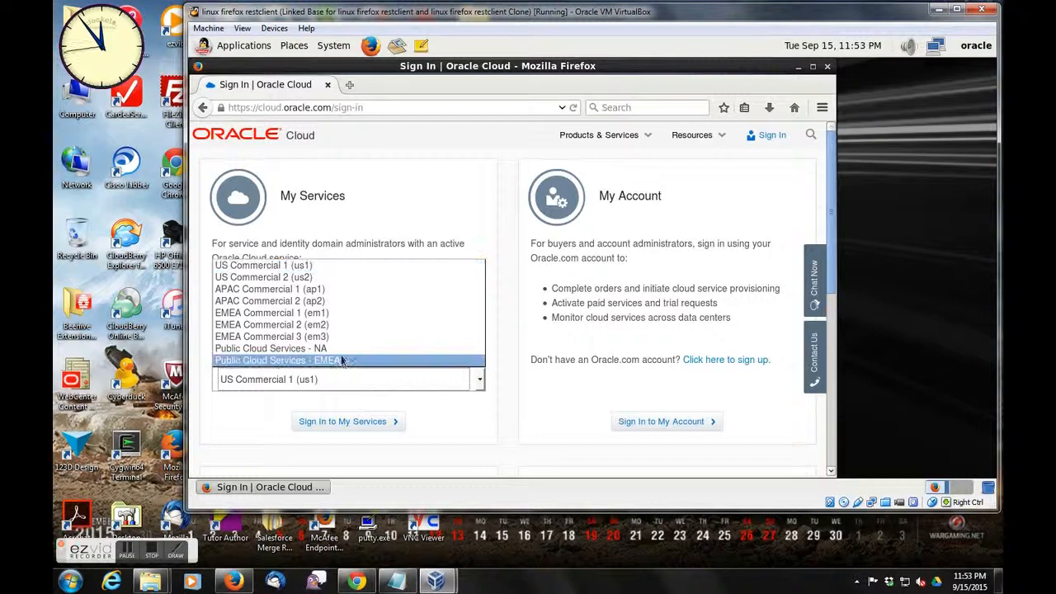
pyautogui.click(342, 352)
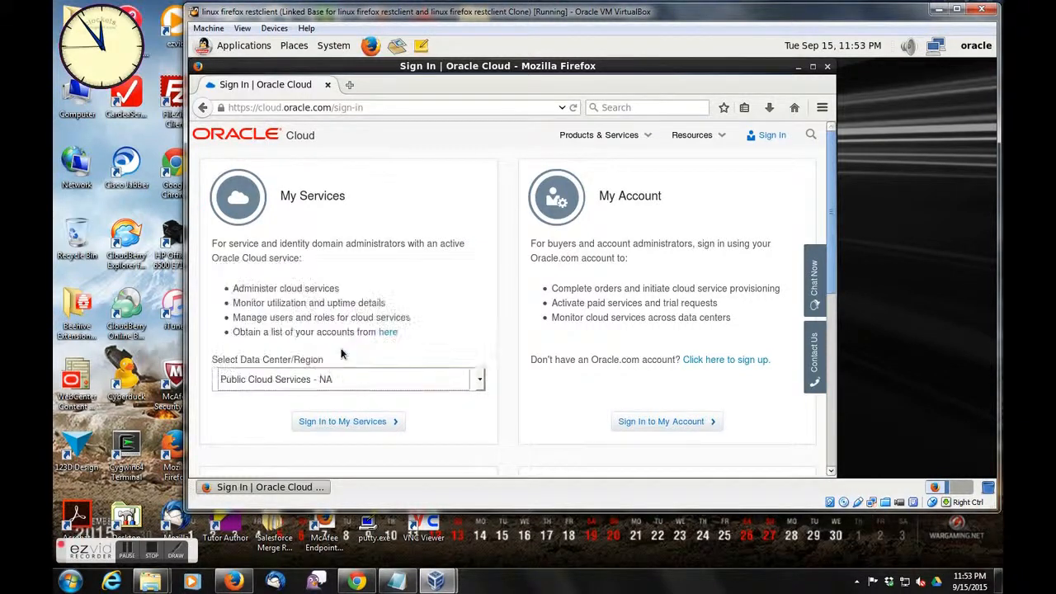
pyautogui.click(345, 422)
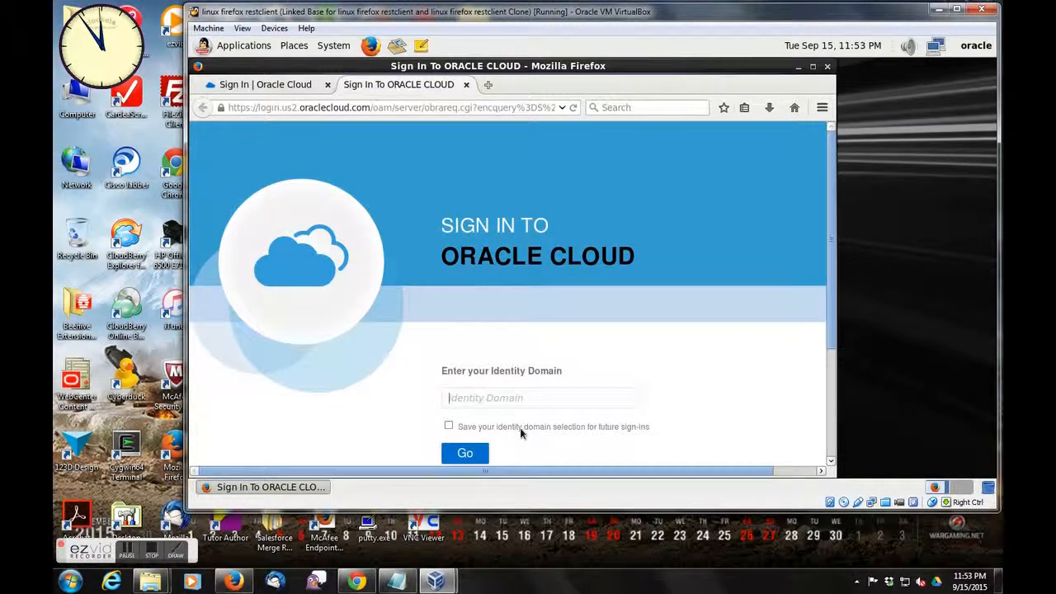
# - Enter metcsgse00027 as the identity domain and submit it
pyautogui.write('met')
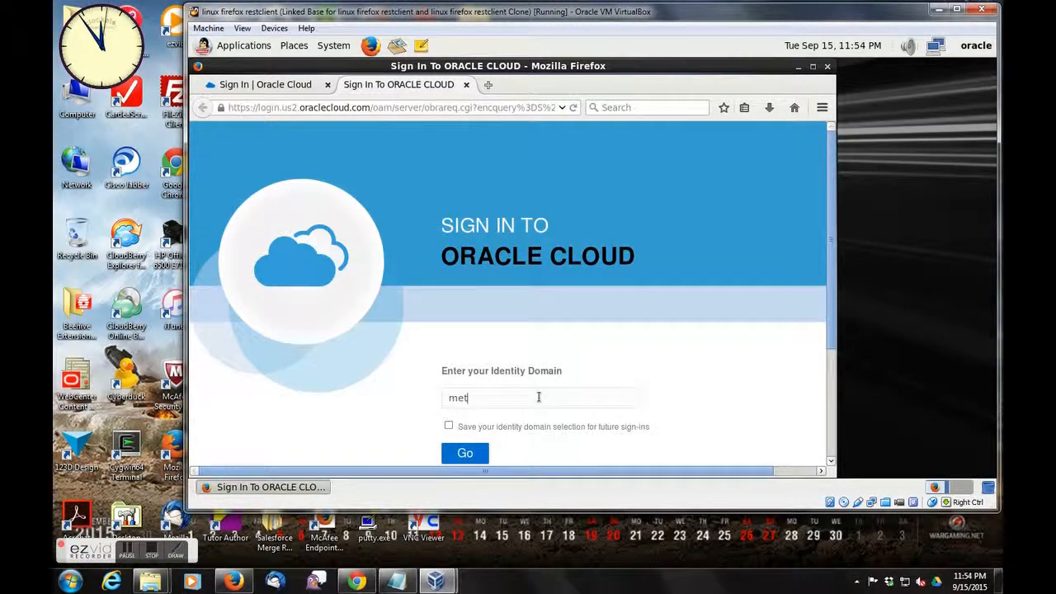
pyautogui.write('csgse000')
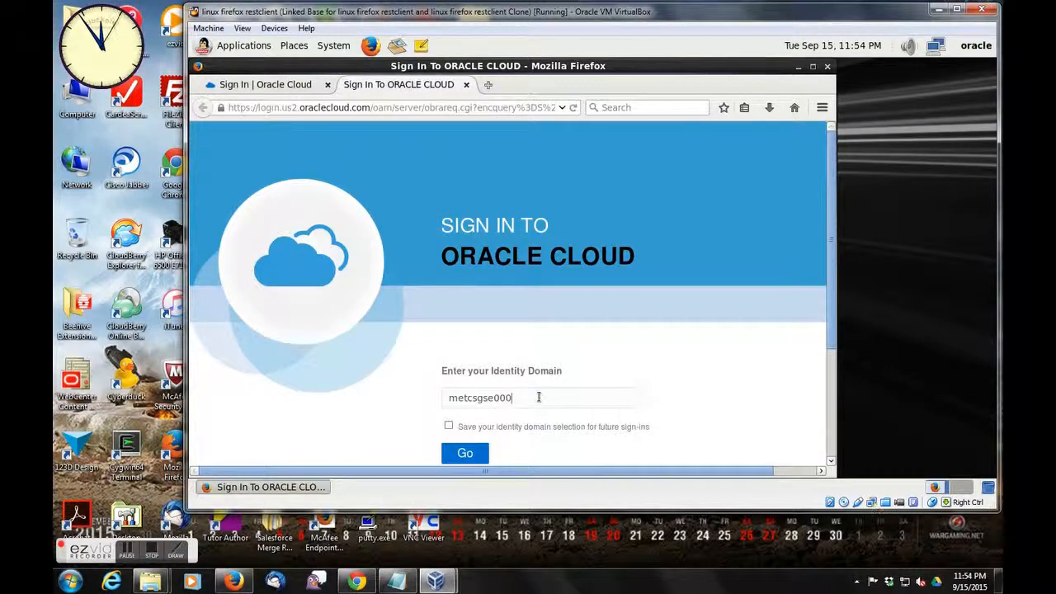
pyautogui.write('27')
pyautogui.press('Return')
# - Try to sign in as cloud.admin with the account password, and dismiss the offer to remember the password
pyautogui.write('cloud.admin')
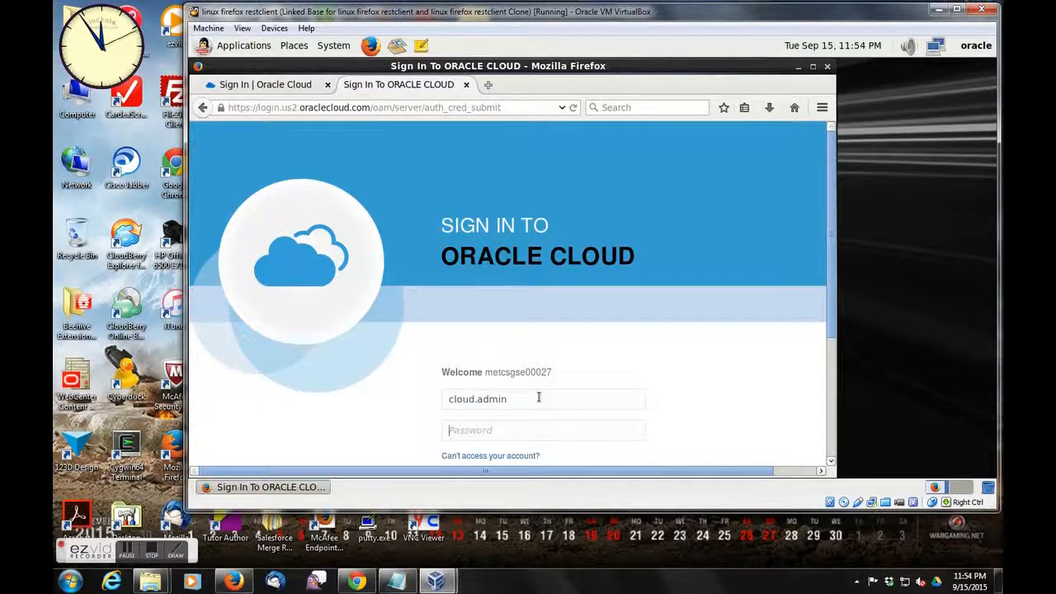
pyautogui.write('•••••')
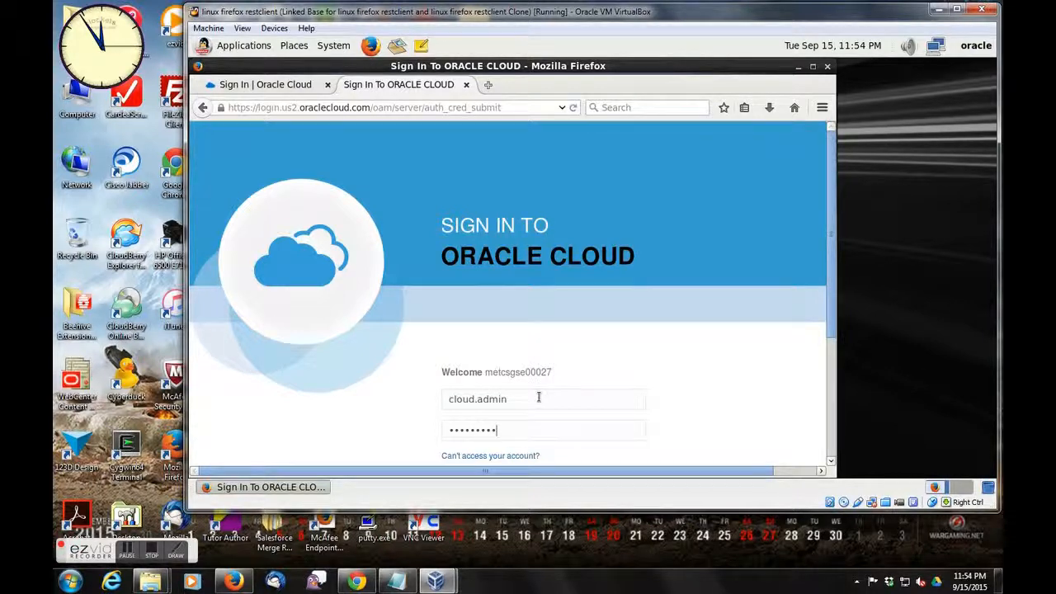
pyautogui.press('Return')
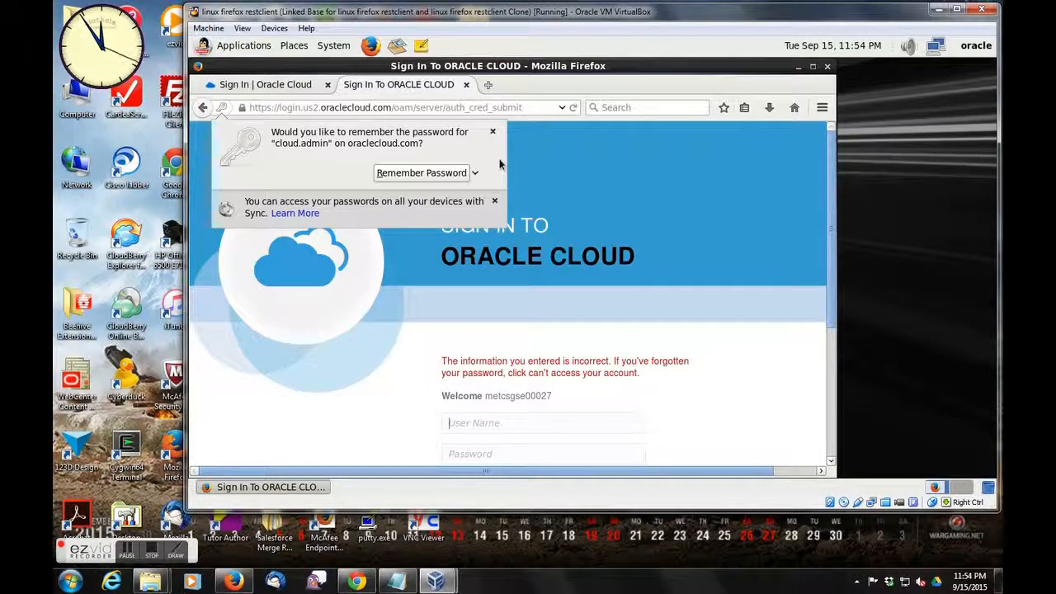
pyautogui.click(492, 133)
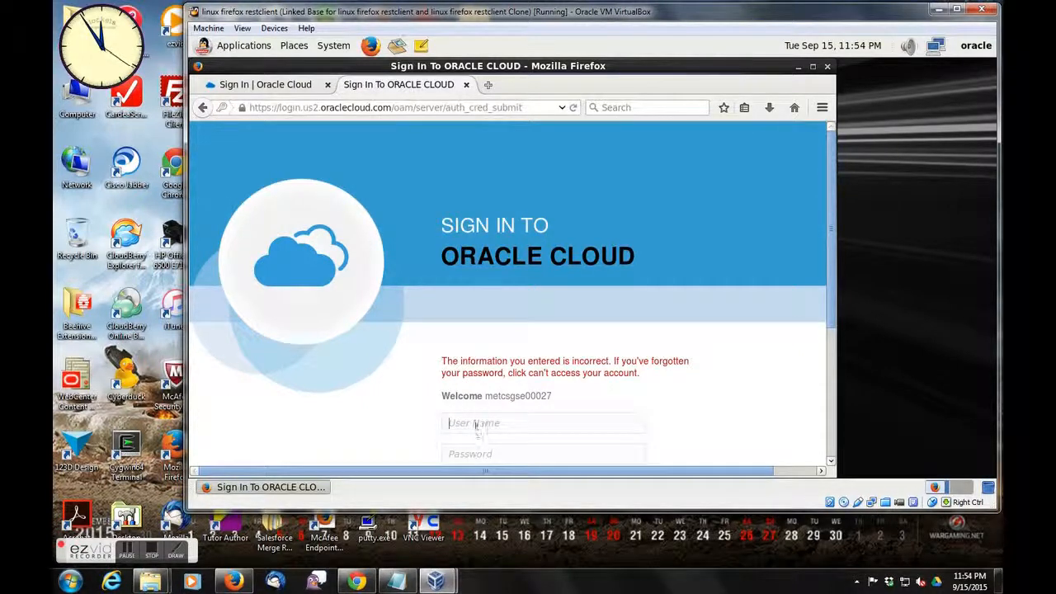
# - Sign in again as cloud.admin with the account password and close the remember-password offer
pyautogui.write('cloudadmin')
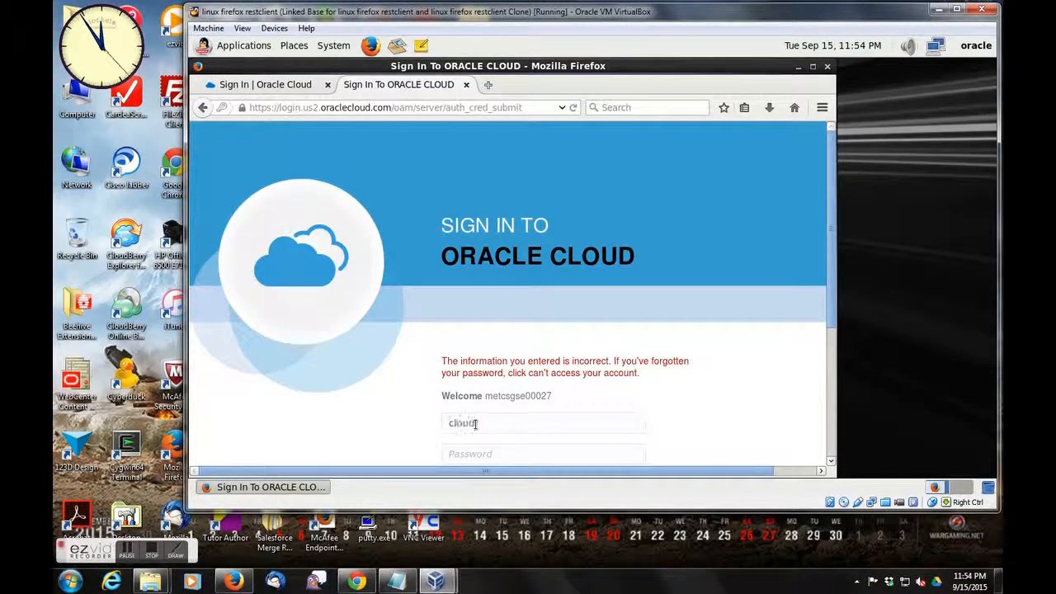
pyautogui.press('Tab')
pyautogui.write('••••')
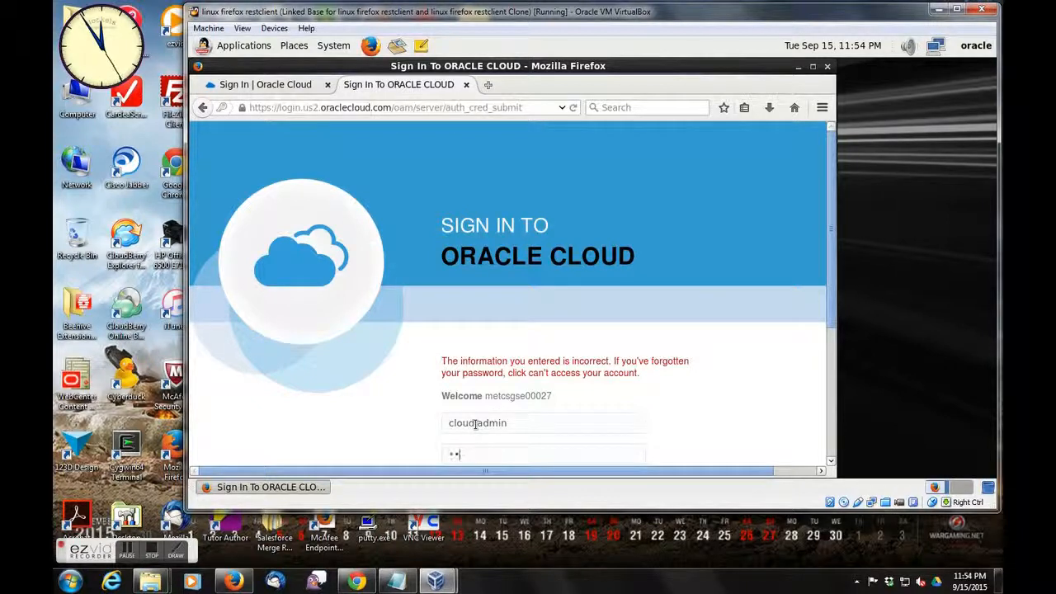
pyautogui.write('••••')
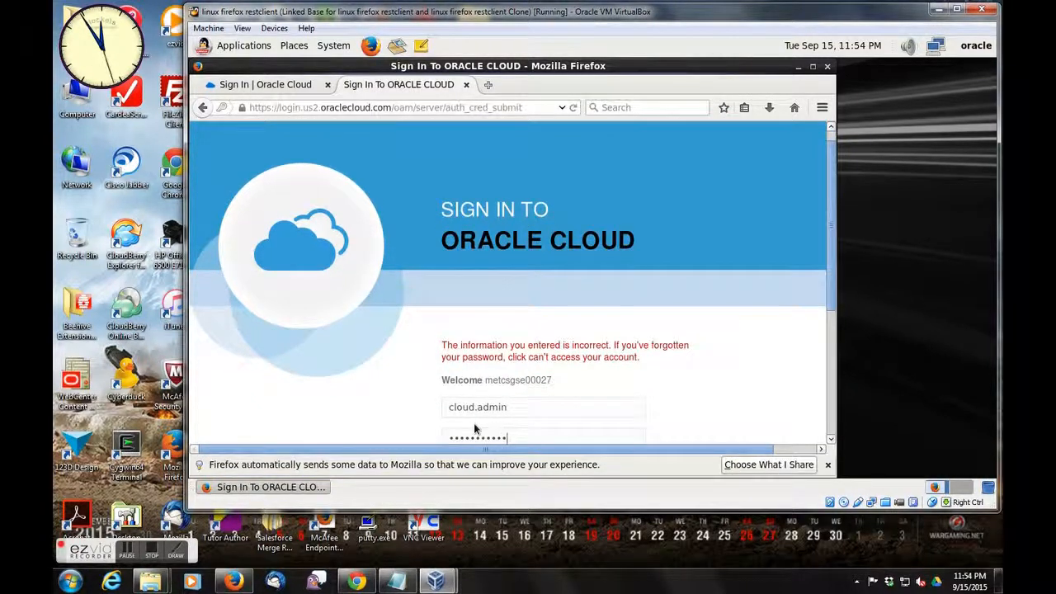
pyautogui.write('••')
pyautogui.press('Return')
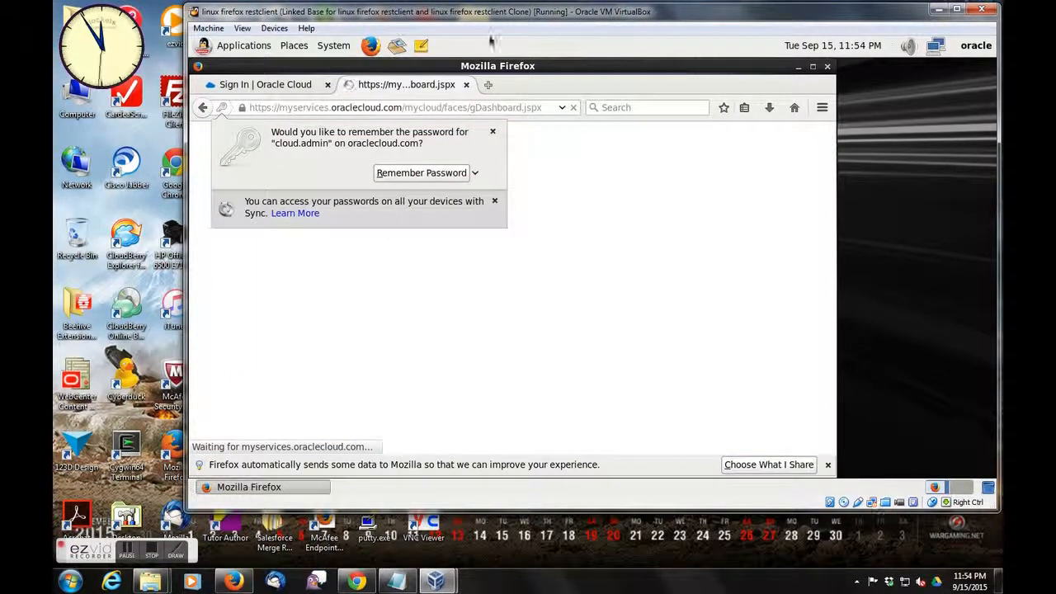
pyautogui.click(490, 132)
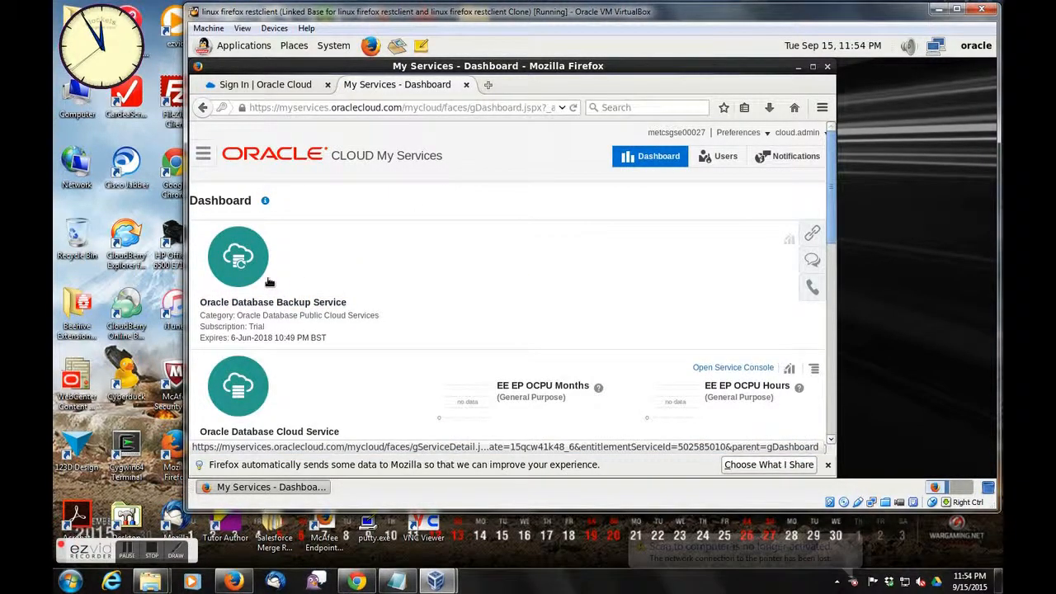
# - Expand the service details of Oracle Storage Cloud Service and copy its REST Endpoint link location
pyautogui.scroll(-3, 301, 281)
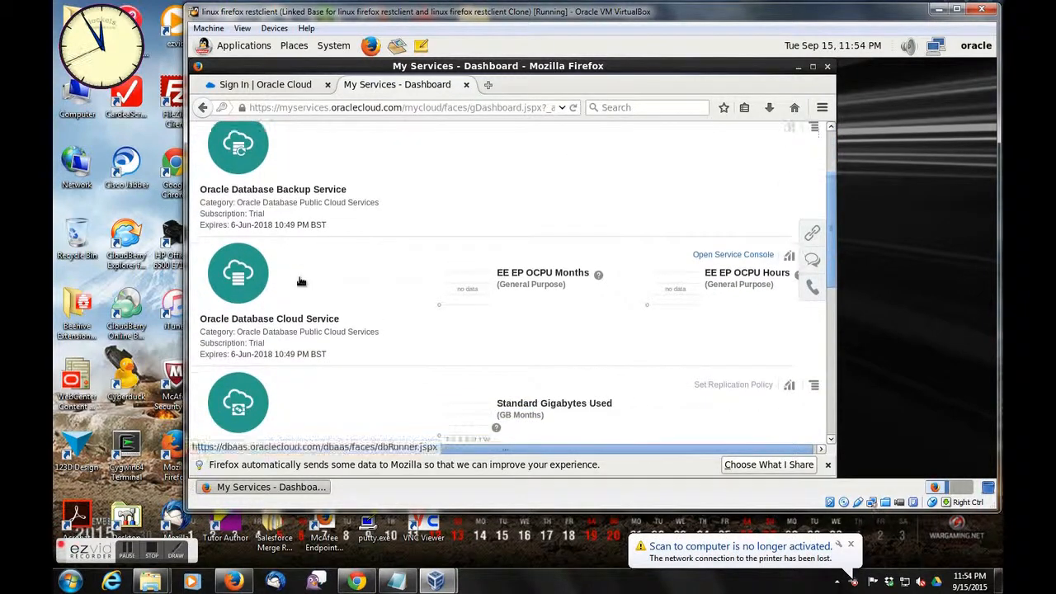
pyautogui.scroll(-4, 301, 282)
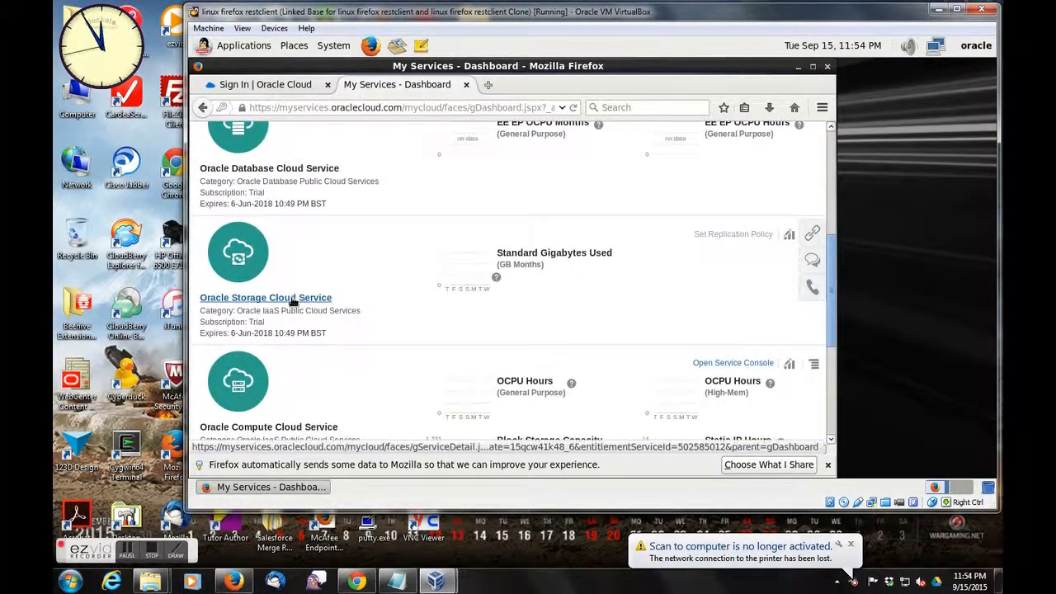
pyautogui.click(292, 298)
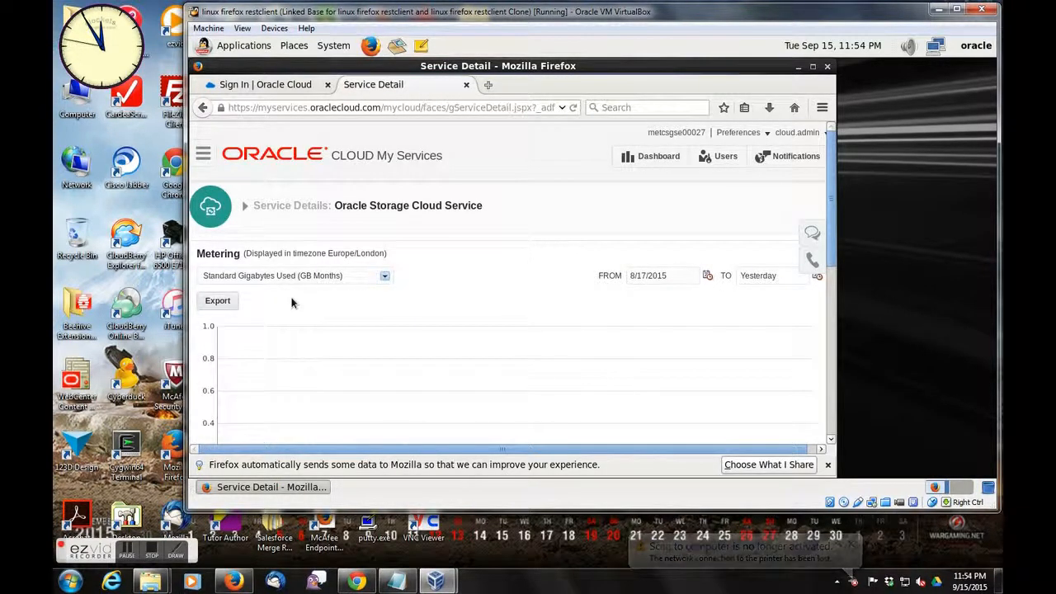
pyautogui.click(245, 207)
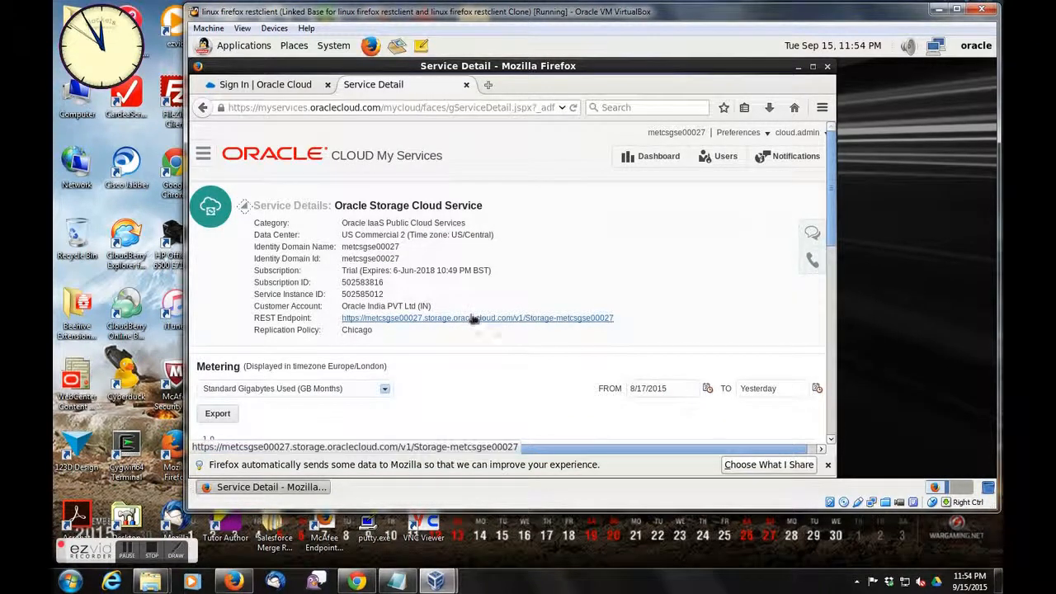
pyautogui.rightClick(474, 321)
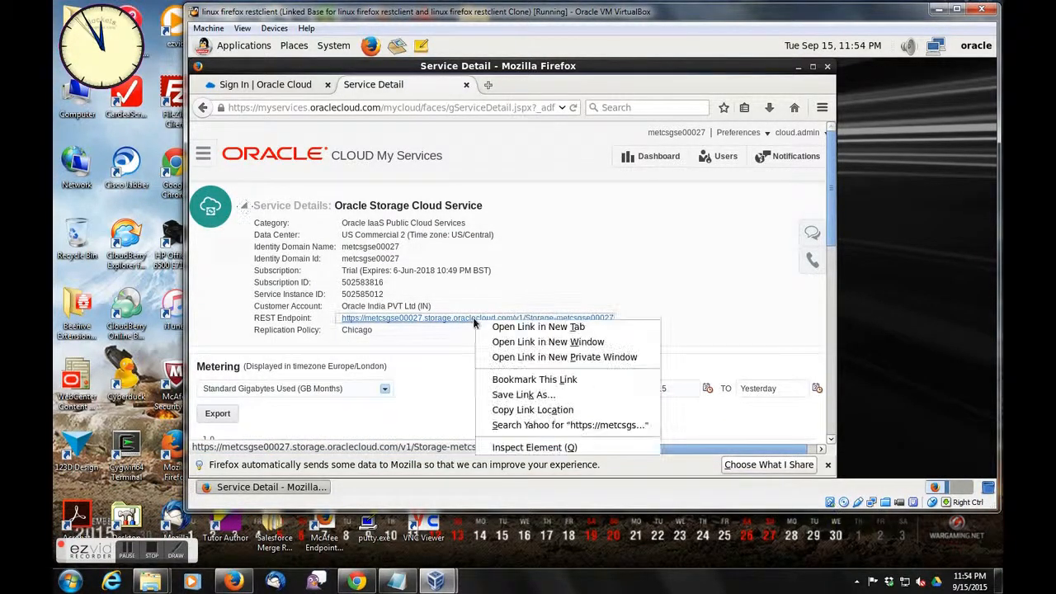
pyautogui.click(512, 410)
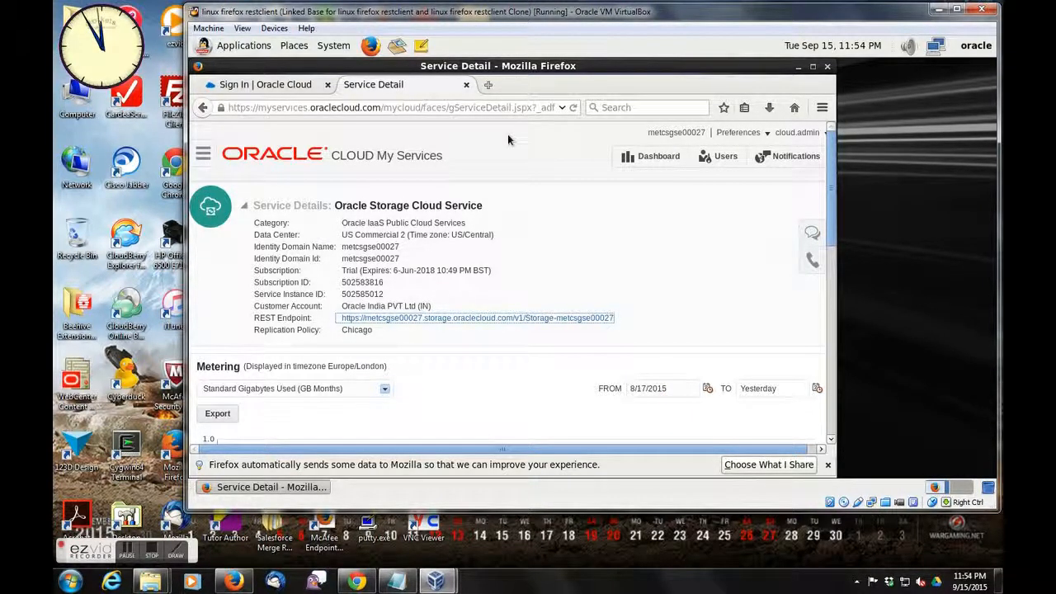
# - Search the Firefox add-ons for "restclient", install RESTClient, and restart the browser to finish the installation
pyautogui.click(822, 109)
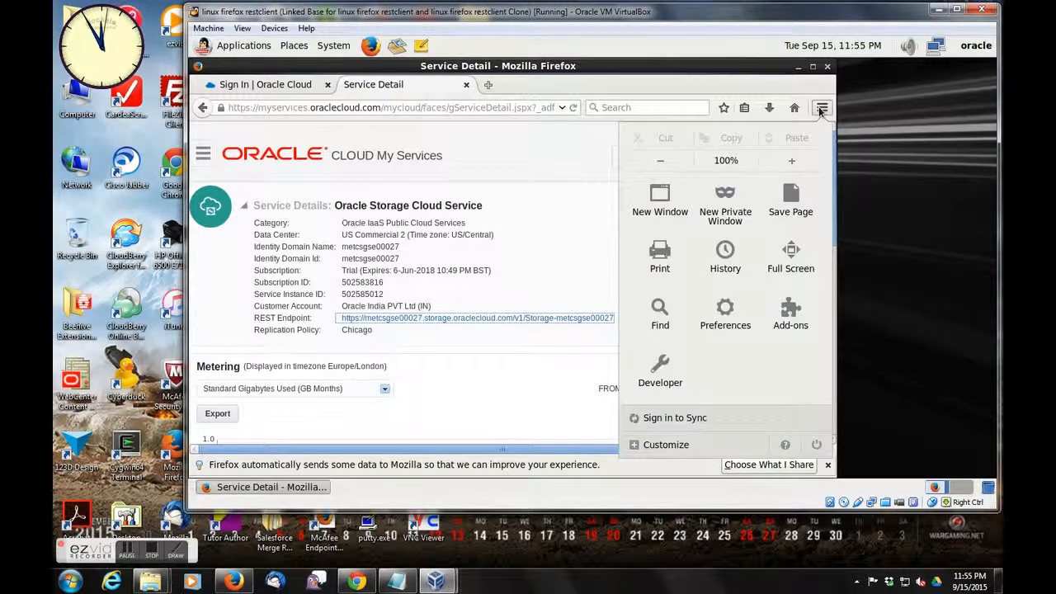
pyautogui.click(788, 311)
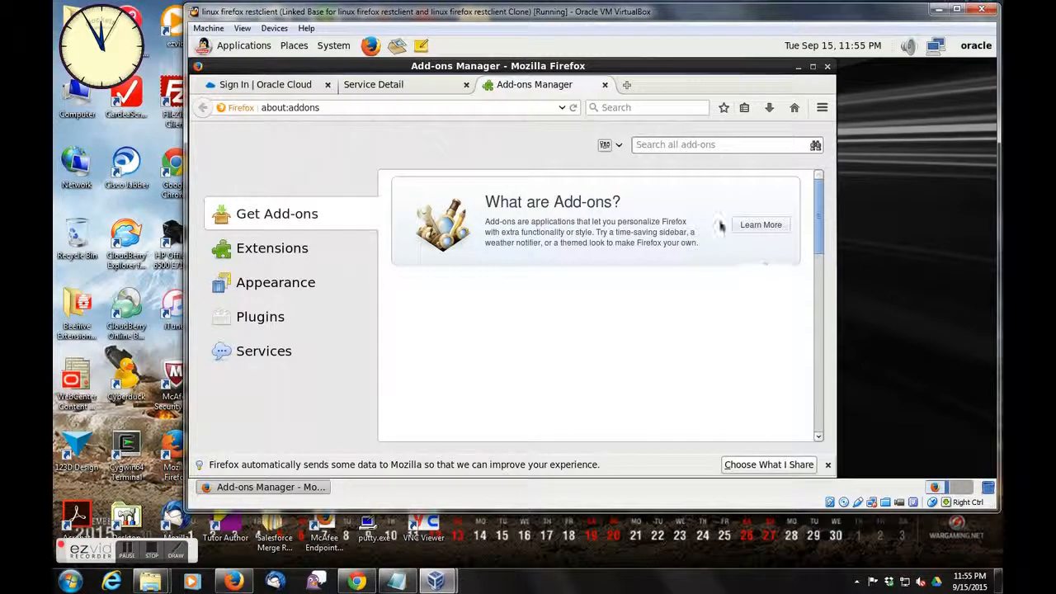
pyautogui.click(695, 145)
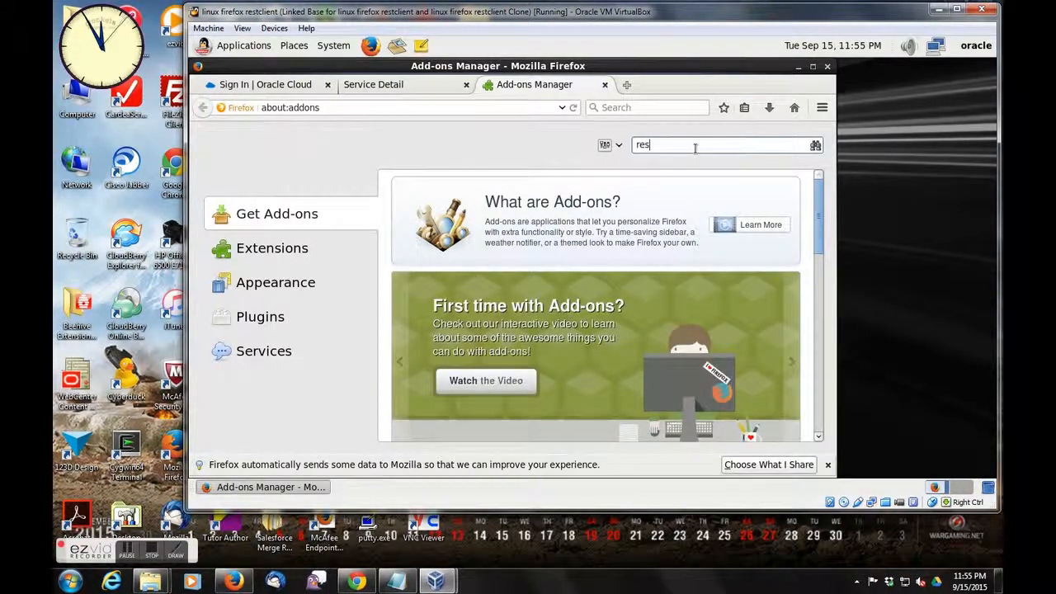
pyautogui.write('restclient')
pyautogui.press('Return')
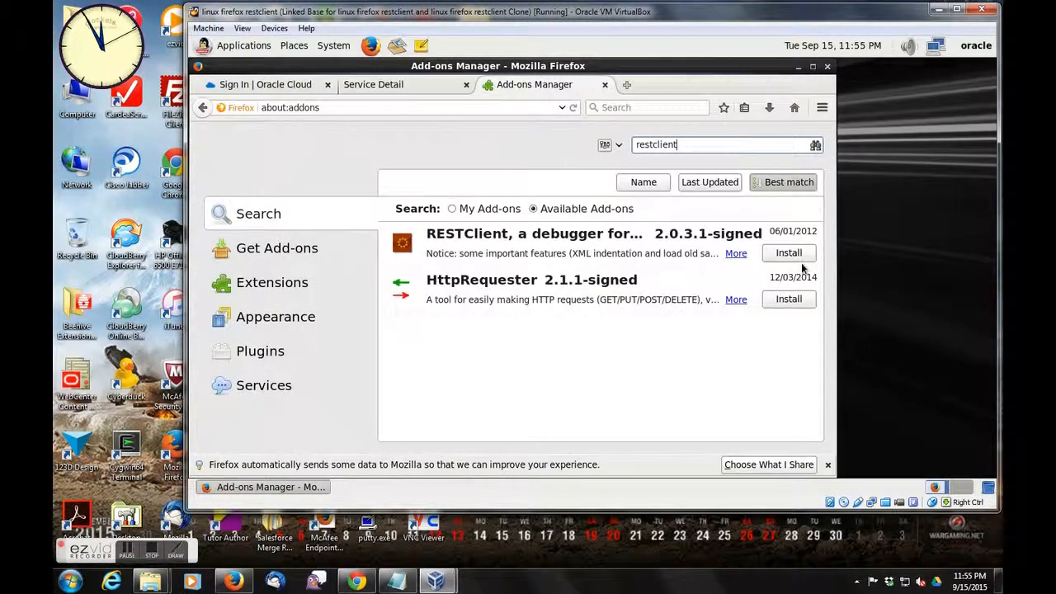
pyautogui.click(795, 259)
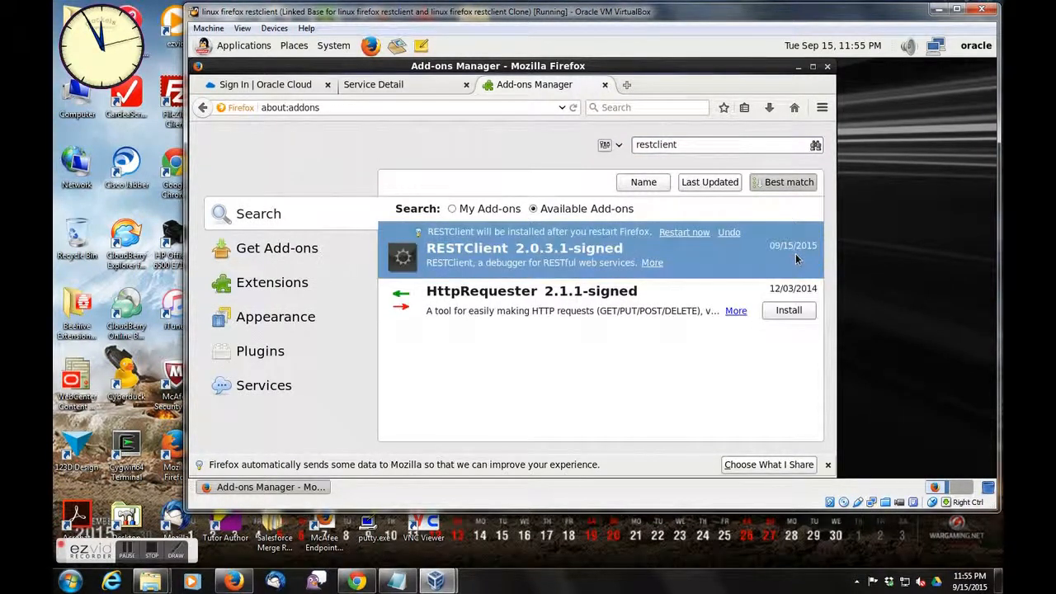
pyautogui.click(684, 232)
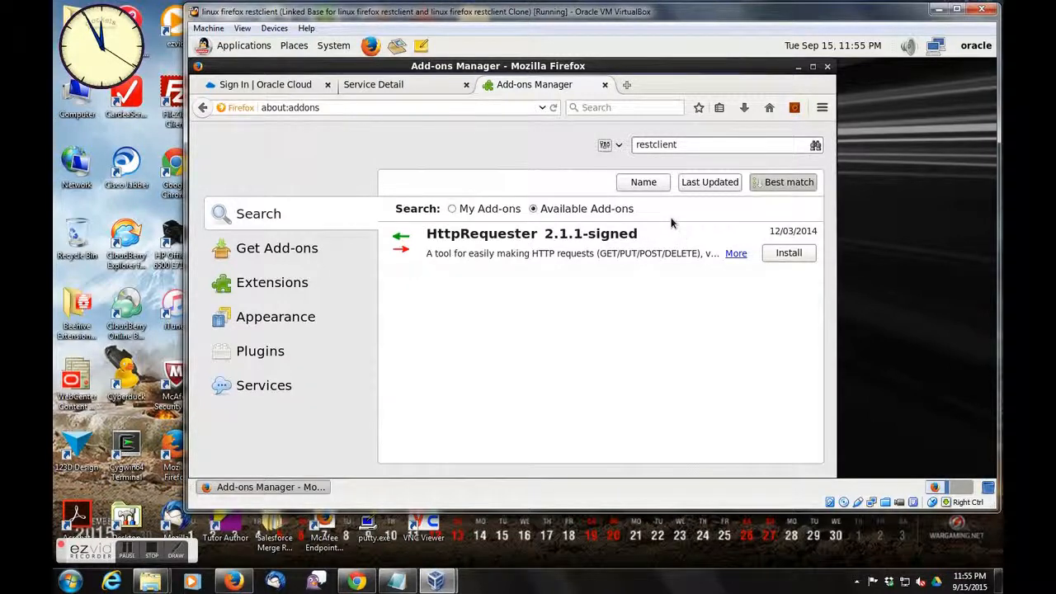
# - Launch RESTClient and add Basic Authentication with the username cloud.admin and the account password
pyautogui.click(794, 108)
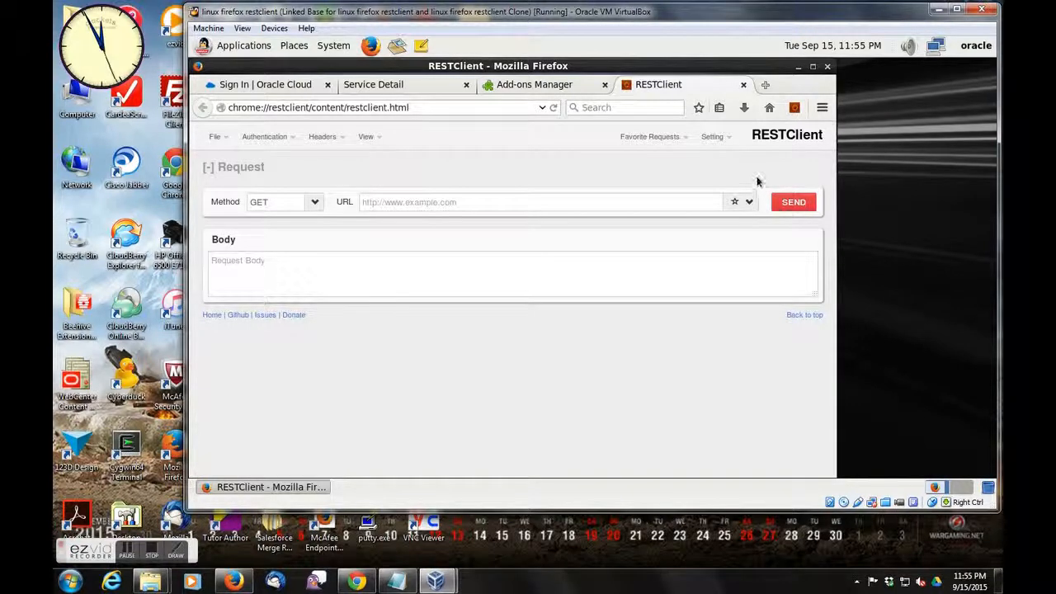
pyautogui.click(522, 201)
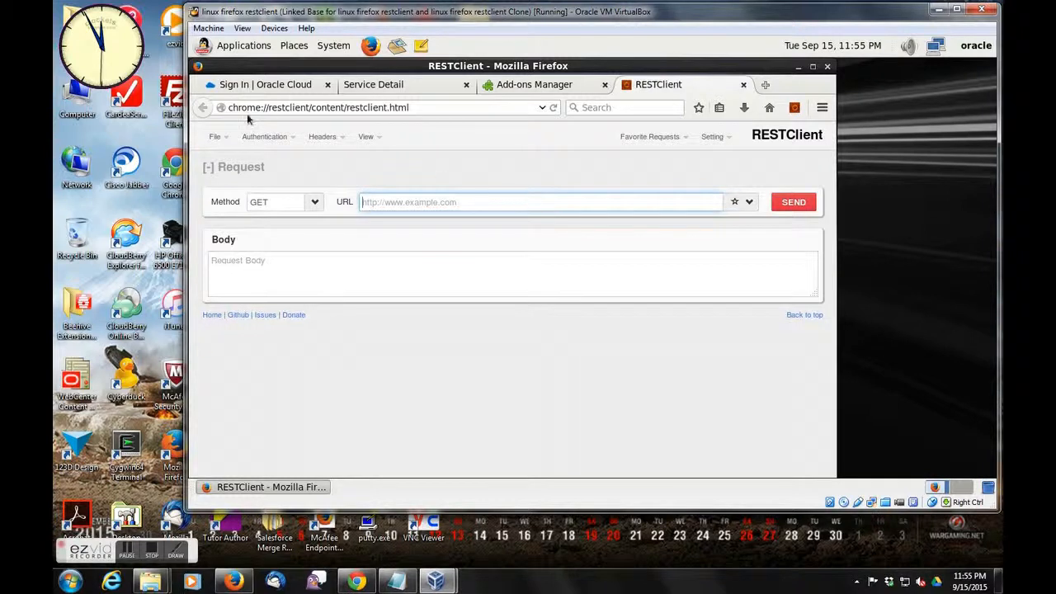
pyautogui.click(264, 138)
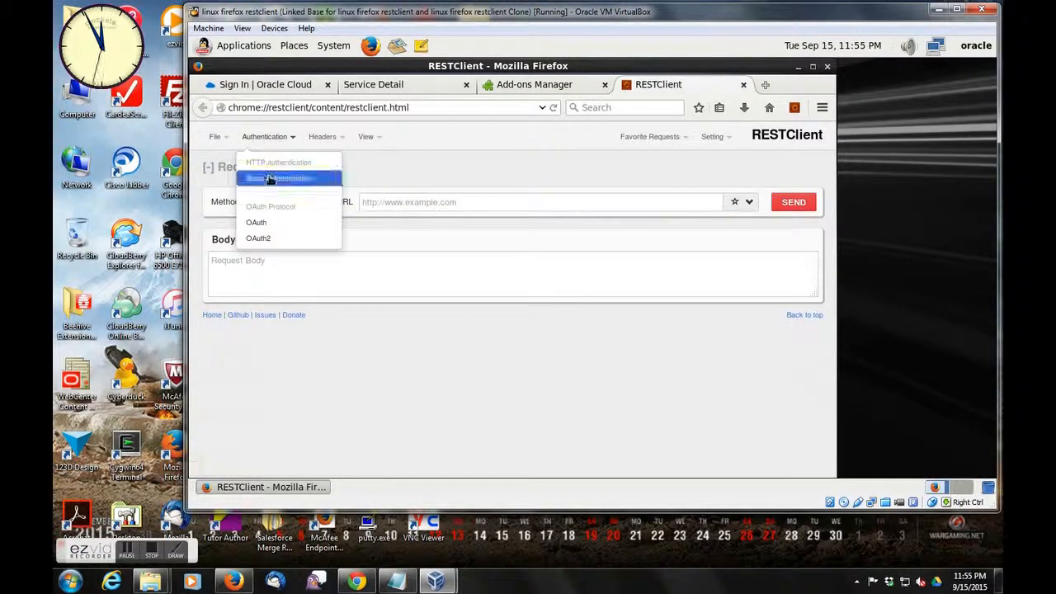
pyautogui.click(273, 178)
pyautogui.write('cloud.admin')
pyautogui.press('Tab')
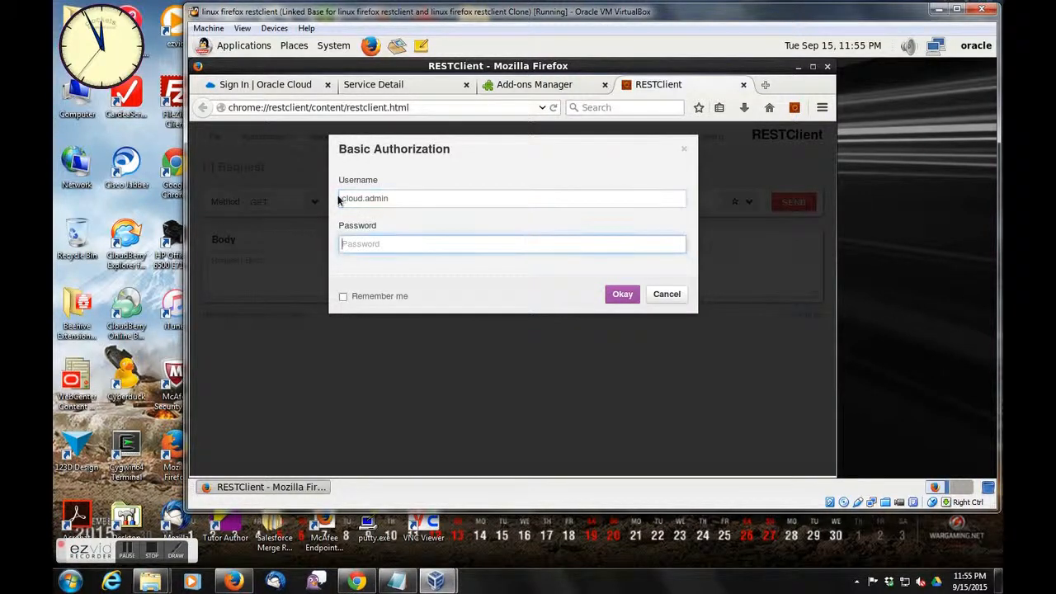
pyautogui.write('W')
pyautogui.click(622, 297)
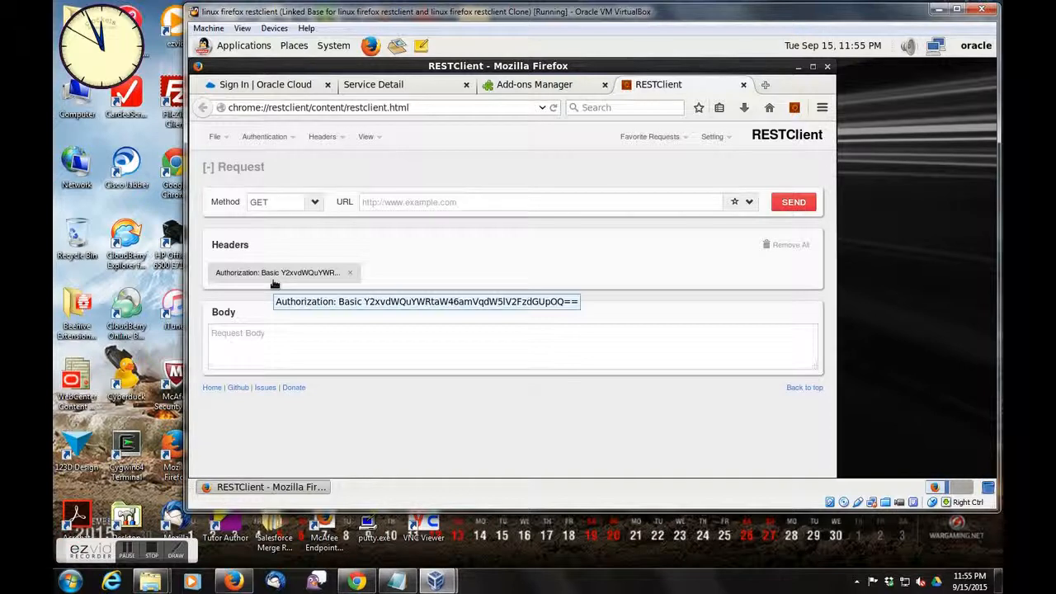
# - Paste the copied REST endpoint as the request URL, send the GET request, and display the highlighted response body
pyautogui.click(381, 206)
pyautogui.write('https://metcsgse00027.storage.oraclecloud.com/v1/Storage-metcsgse00027')
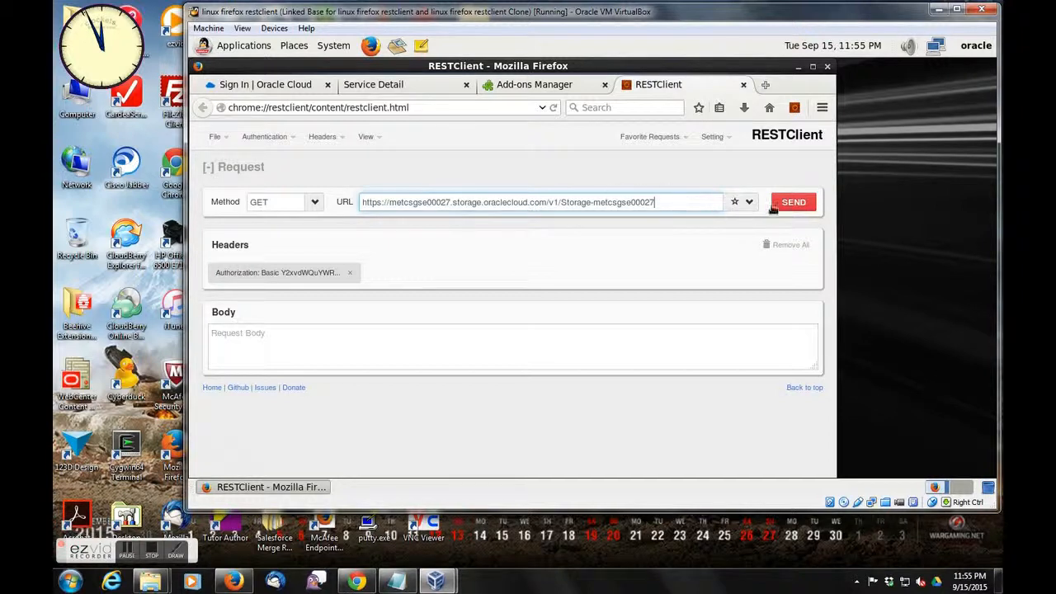
pyautogui.click(789, 203)
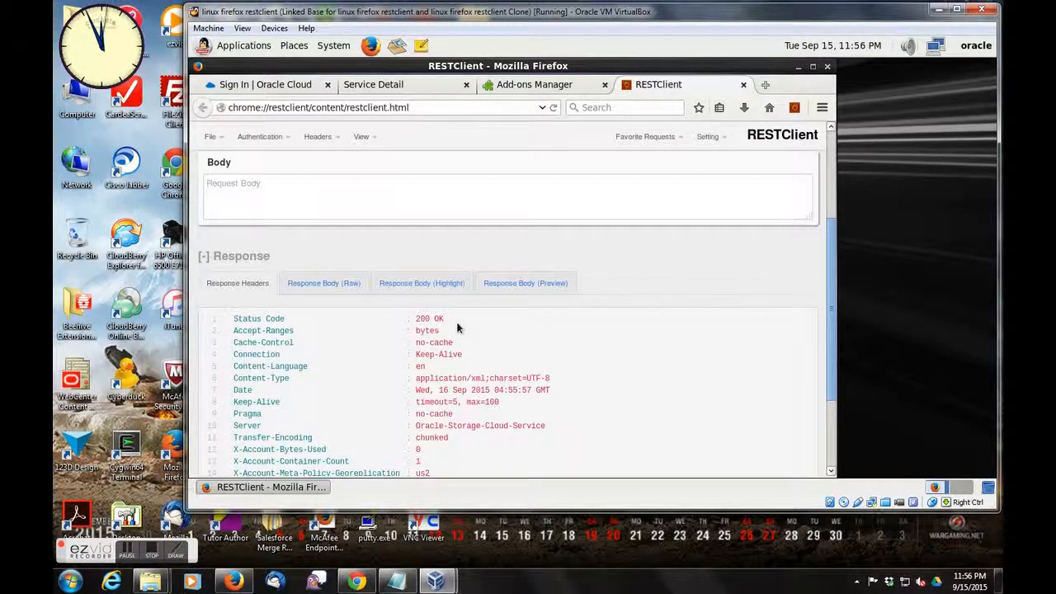
pyautogui.click(415, 282)
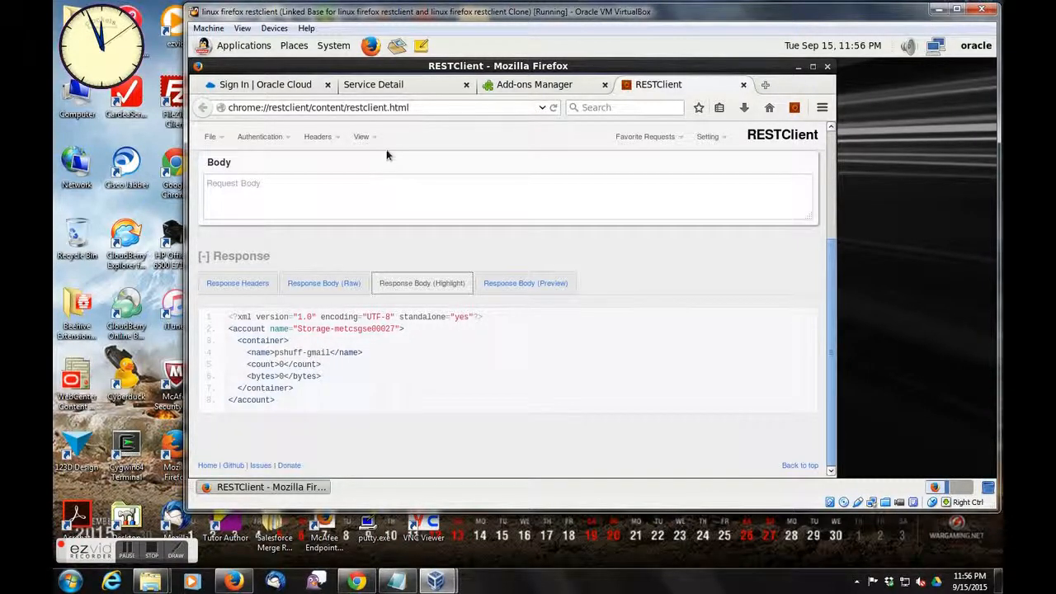
# - Append /test to the endpoint URL, send it as a PUT request to create the container, and display the response headers
pyautogui.scroll(3, 828, 175)
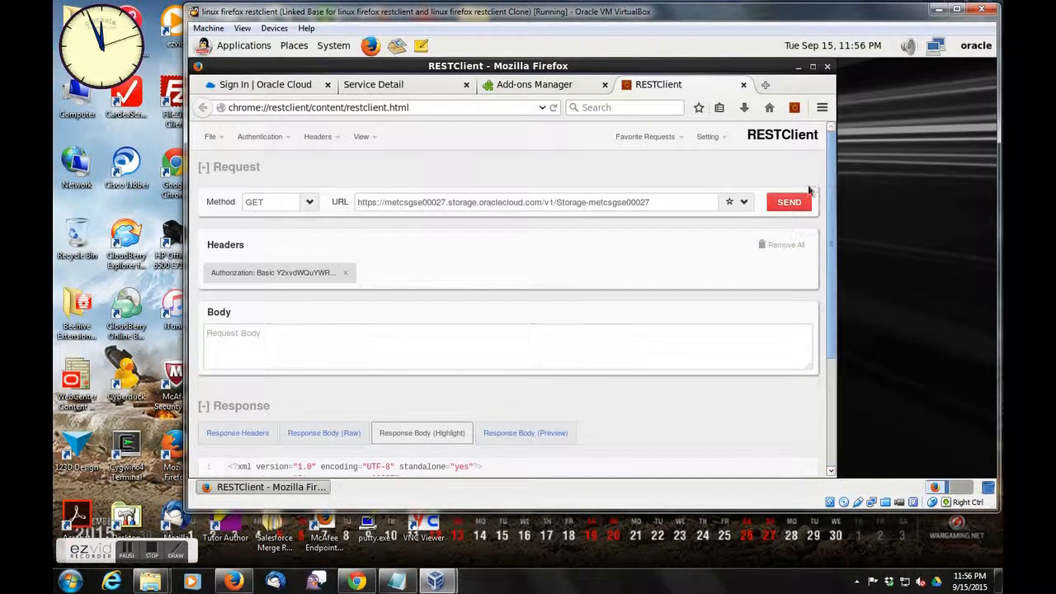
pyautogui.tripleClick(673, 207)
pyautogui.click(669, 205)
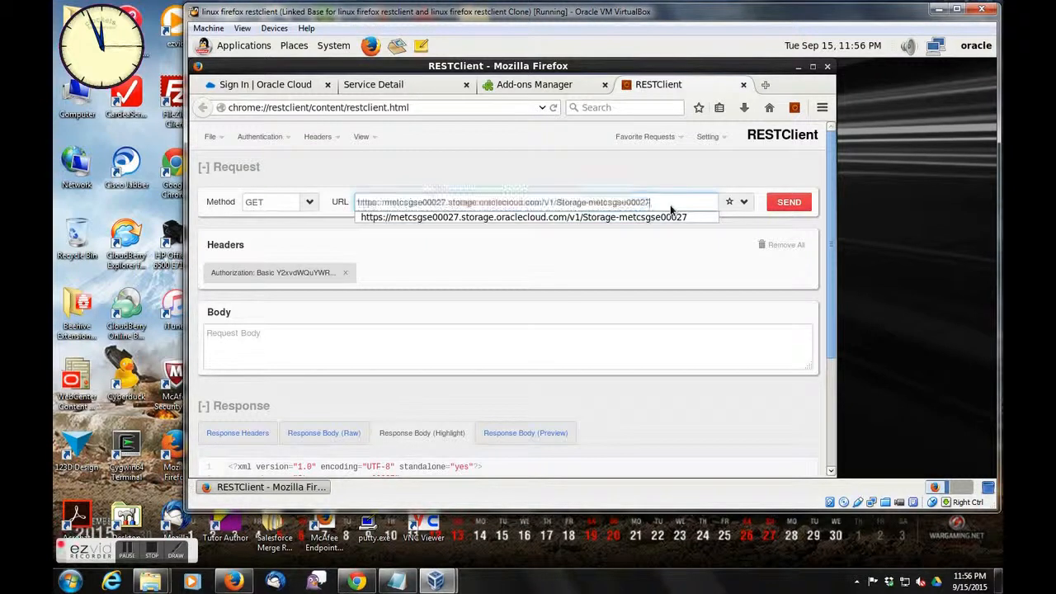
pyautogui.write('/test')
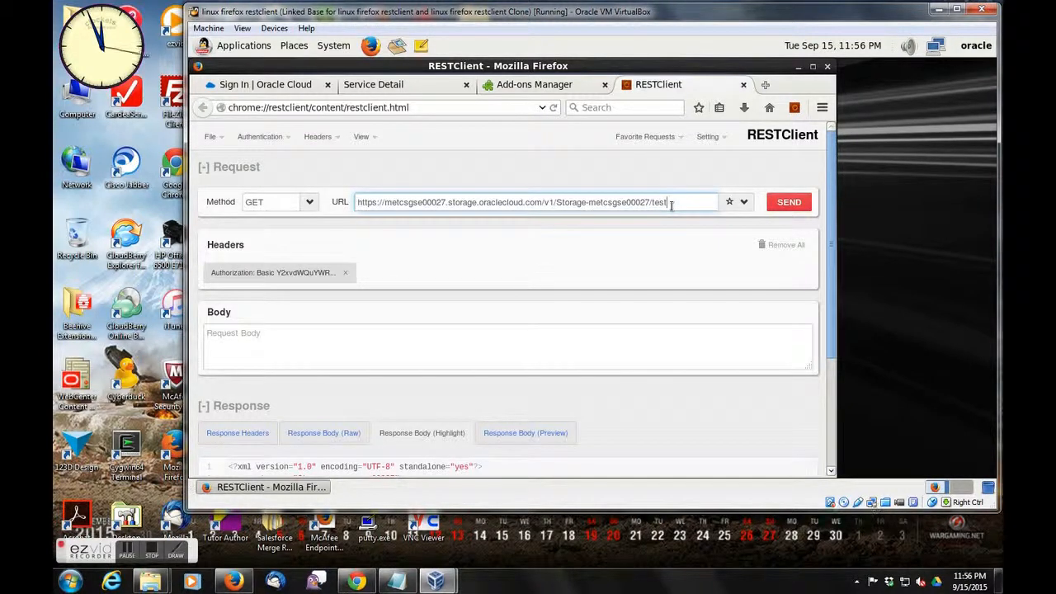
pyautogui.click(308, 202)
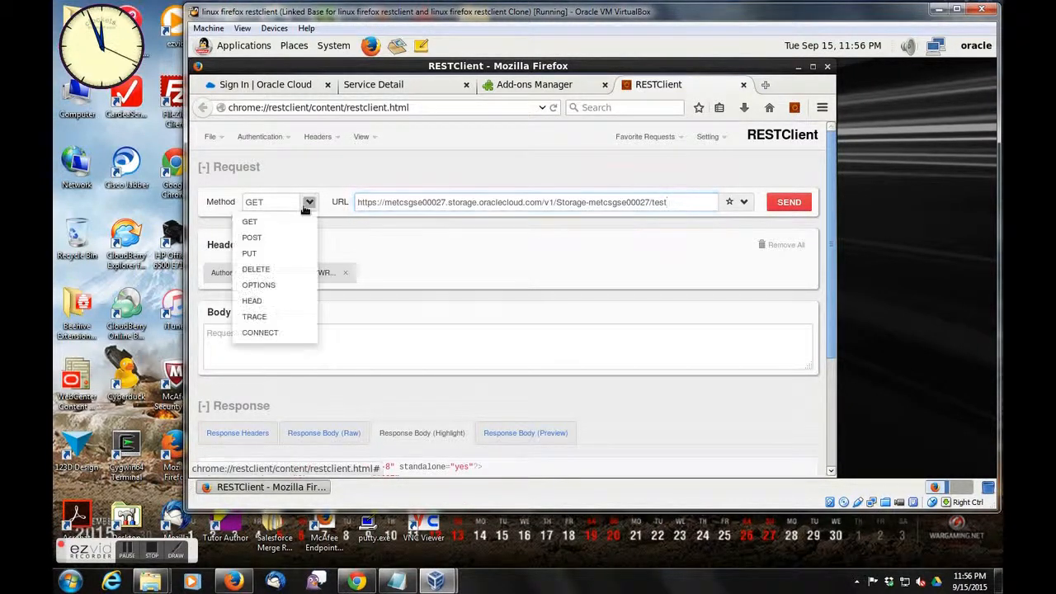
pyautogui.click(279, 253)
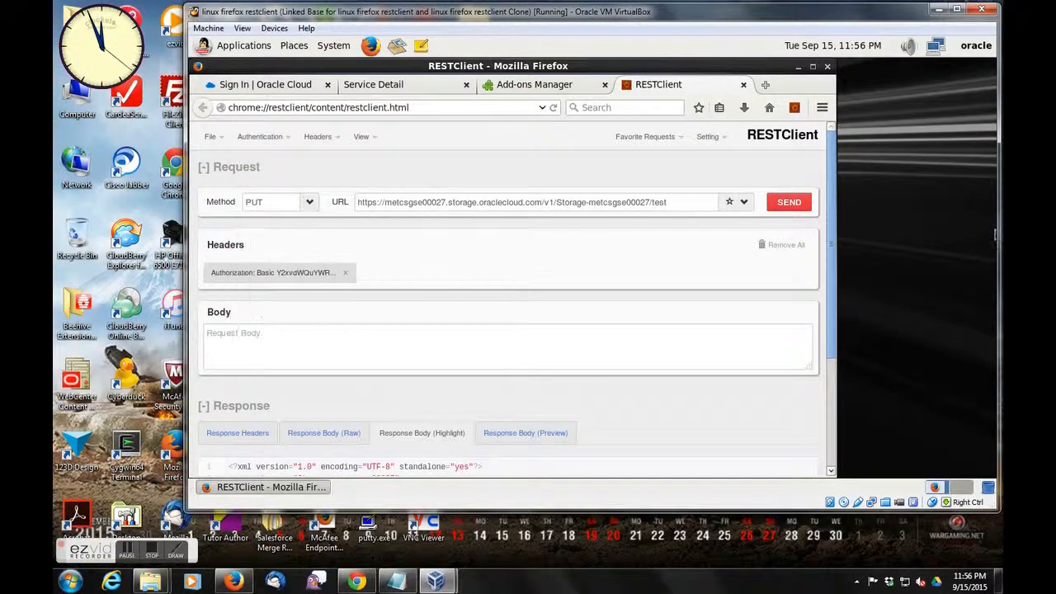
pyautogui.click(783, 202)
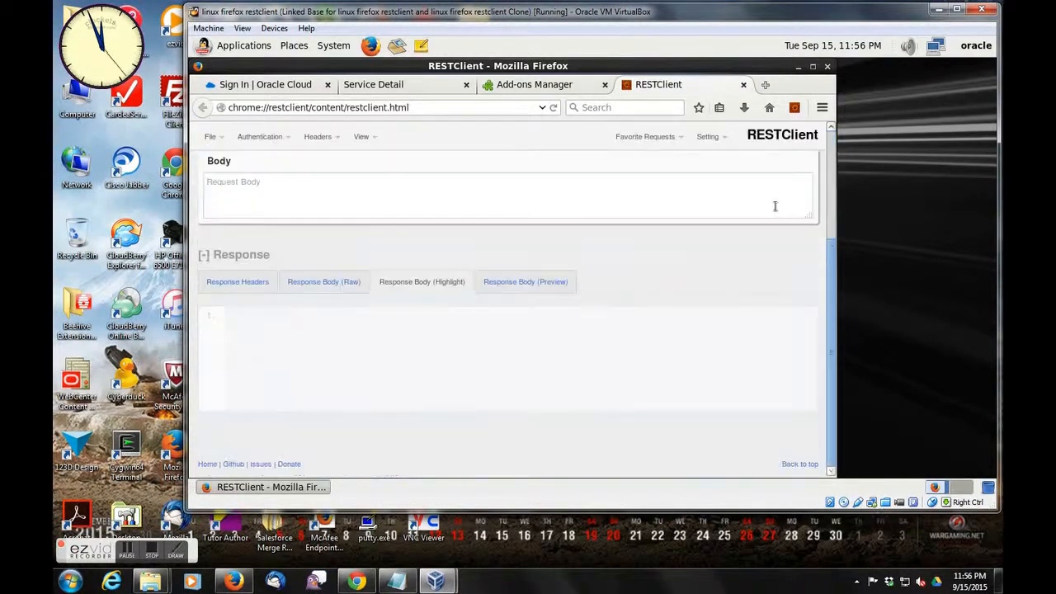
pyautogui.click(263, 281)
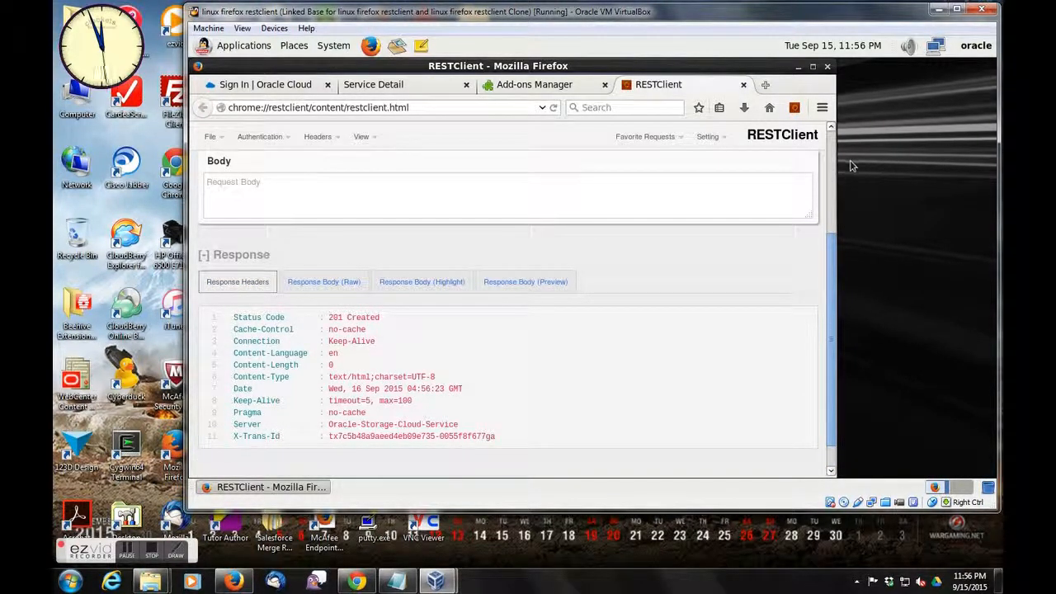
# - Remove /test from the URL, send a GET request for the account, and select the test container's entry in the highlighted response body
pyautogui.scroll(3, 834, 167)
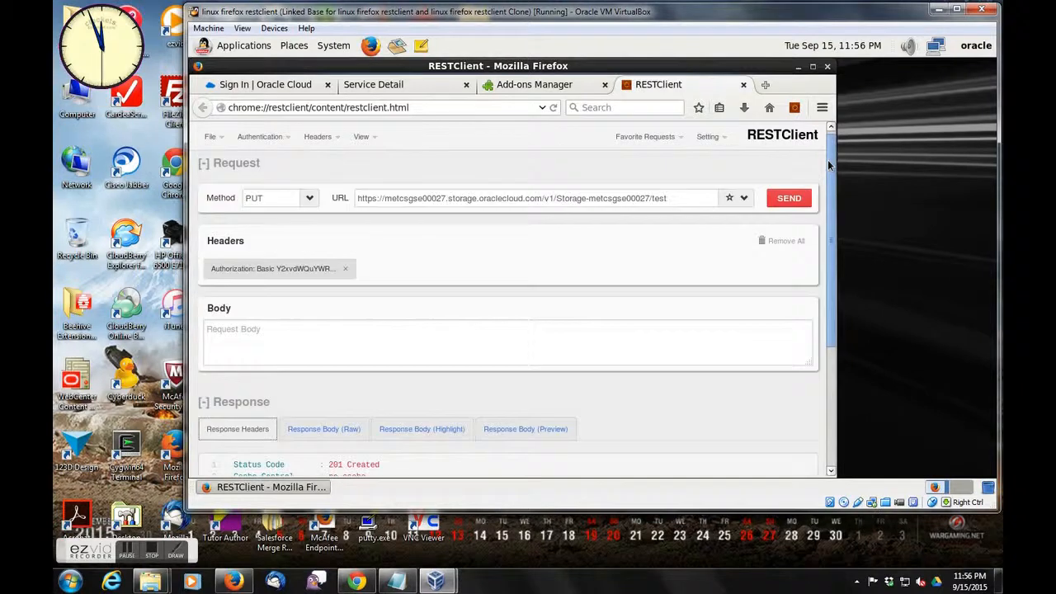
pyautogui.tripleClick(676, 198)
pyautogui.click(680, 205)
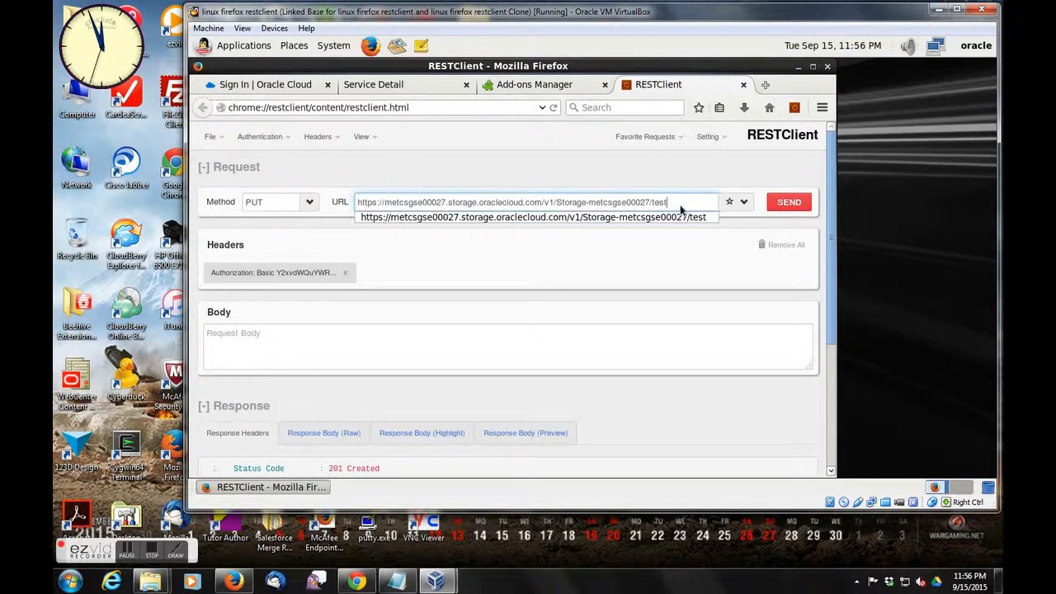
pyautogui.press('BackSpace')
pyautogui.press('BackSpace')
pyautogui.press('BackSpace')
pyautogui.press('BackSpace')
pyautogui.press('BackSpace')
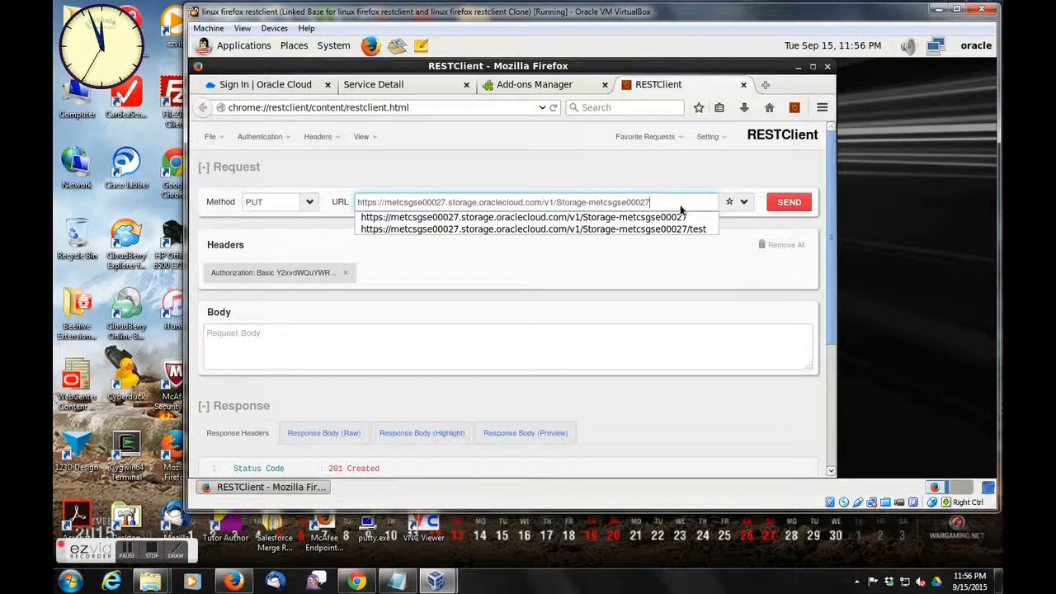
pyautogui.click(681, 220)
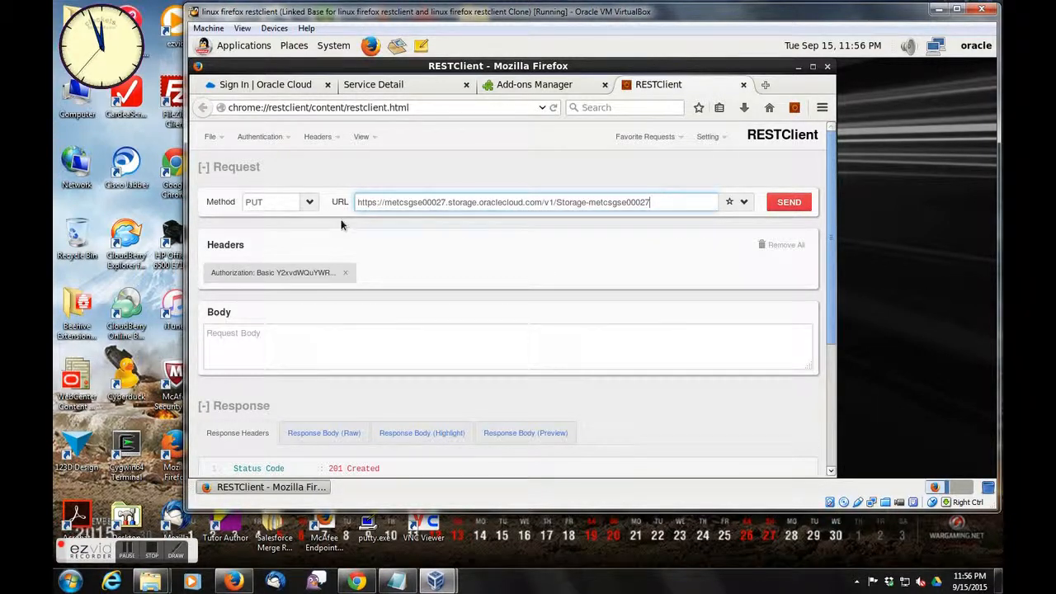
pyautogui.click(310, 204)
pyautogui.click(283, 224)
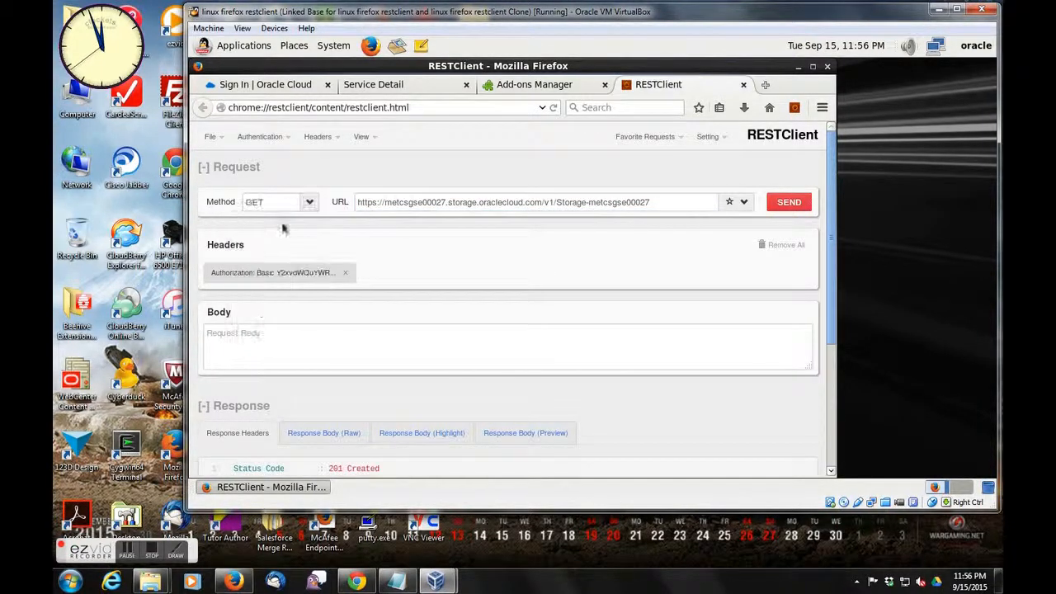
pyautogui.click(787, 203)
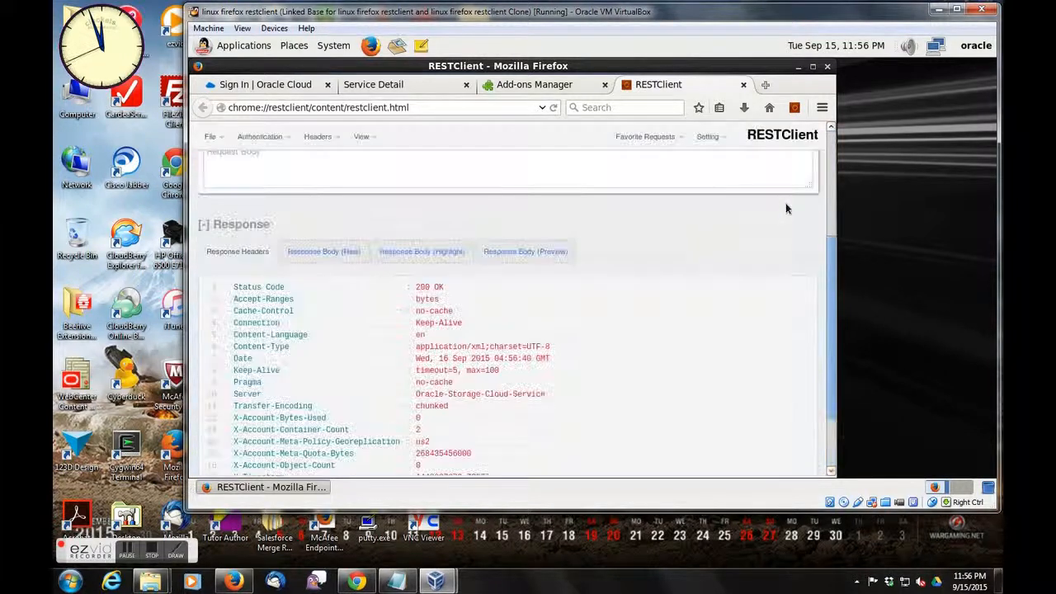
pyautogui.click(402, 253)
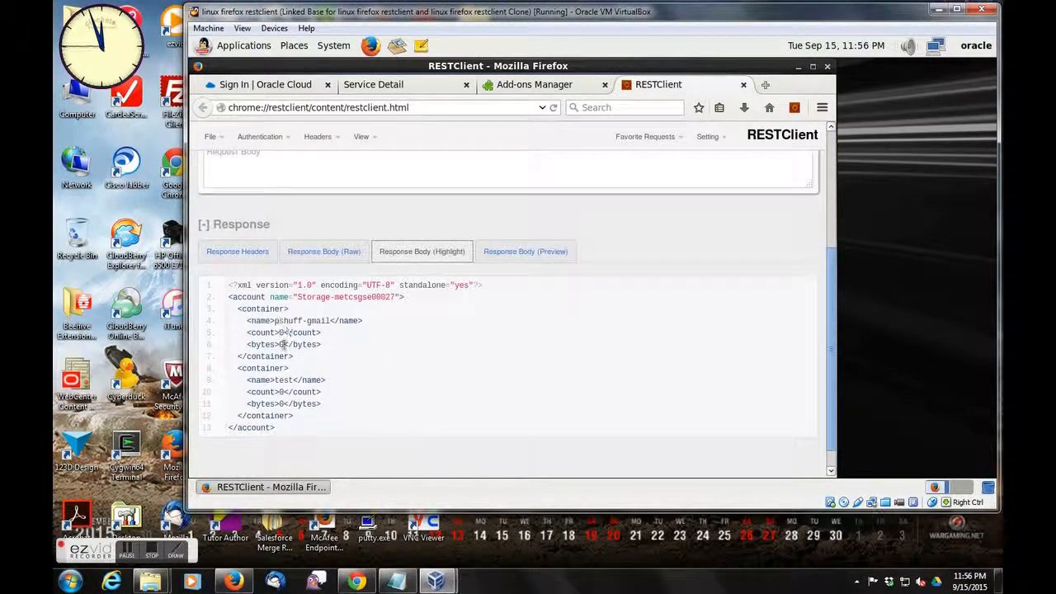
pyautogui.moveTo(229, 367); pyautogui.dragTo(375, 415)
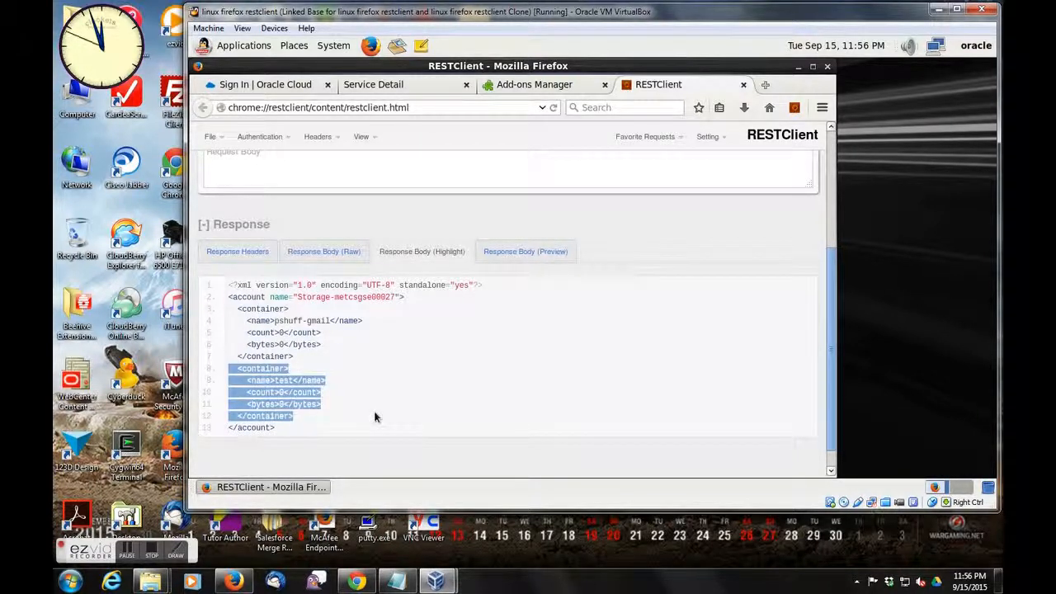
# - Send a DELETE request to the endpoint URL ending in /test and display the response headers
pyautogui.click(831, 170)
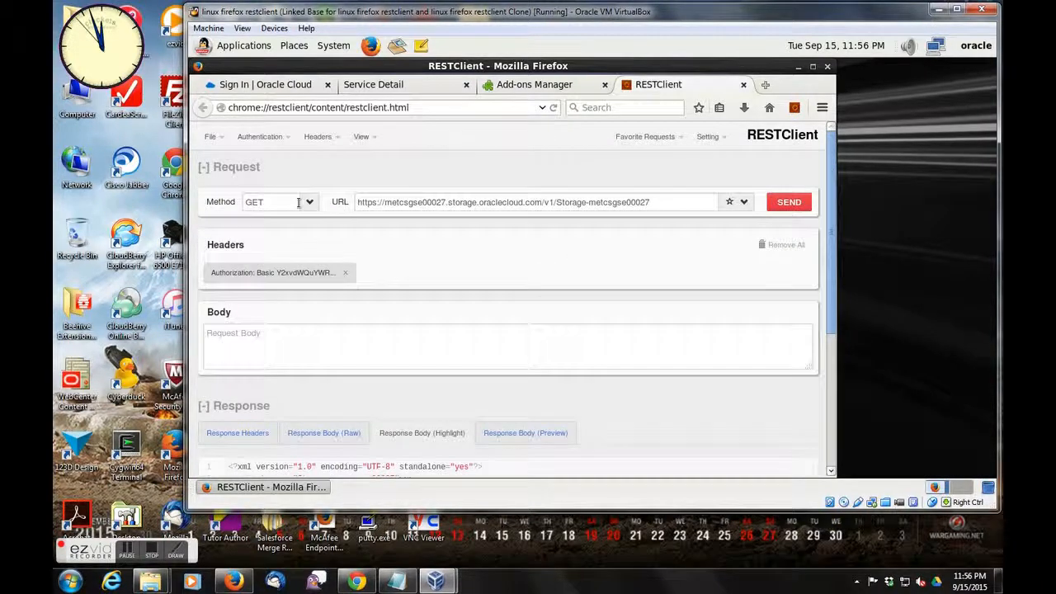
pyautogui.click(308, 202)
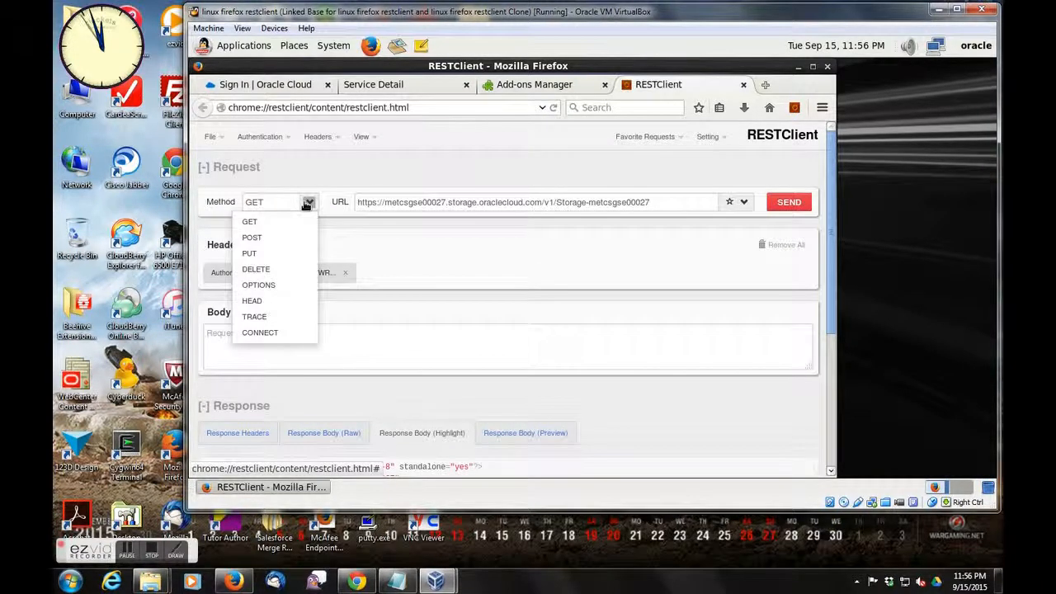
pyautogui.click(298, 268)
pyautogui.tripleClick(686, 203)
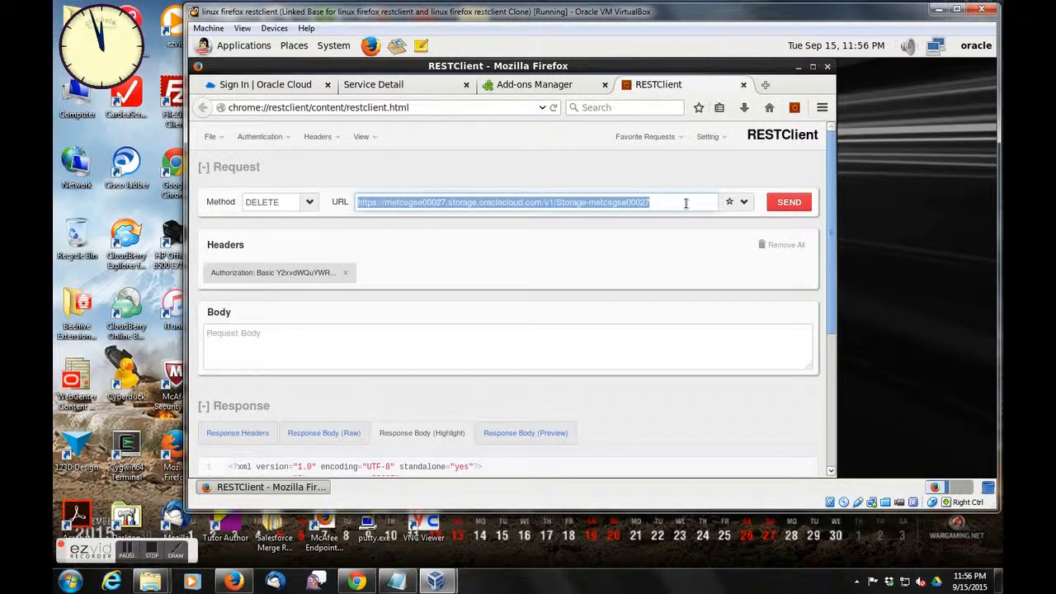
pyautogui.click(685, 204)
pyautogui.click(685, 229)
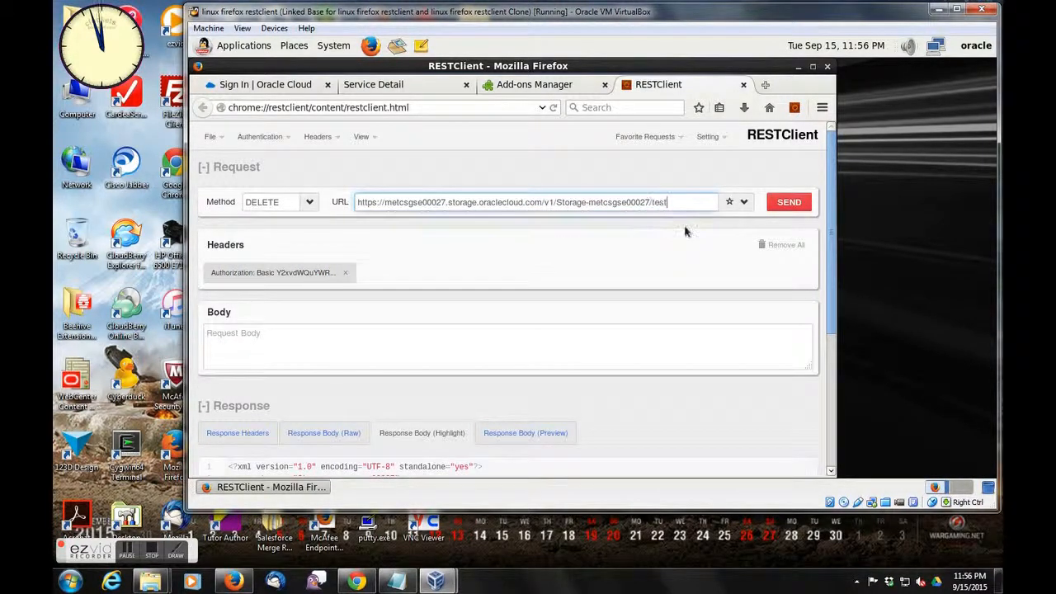
pyautogui.click(778, 202)
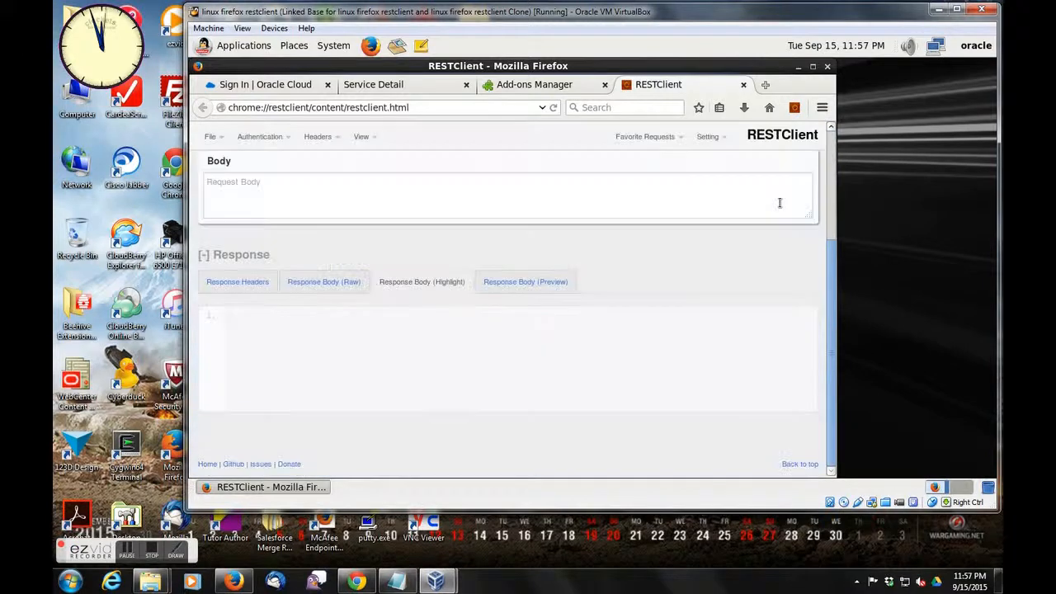
pyautogui.click(232, 285)
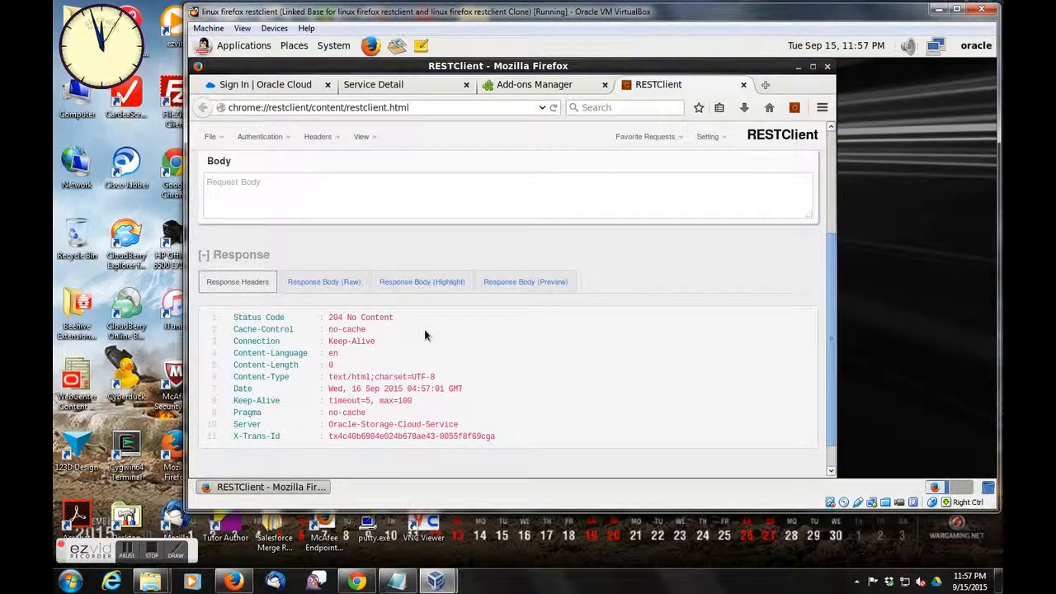
# - Restore the endpoint URL without /test, resend it as a GET request, and check the container list in the highlighted response body
pyautogui.click(830, 192)
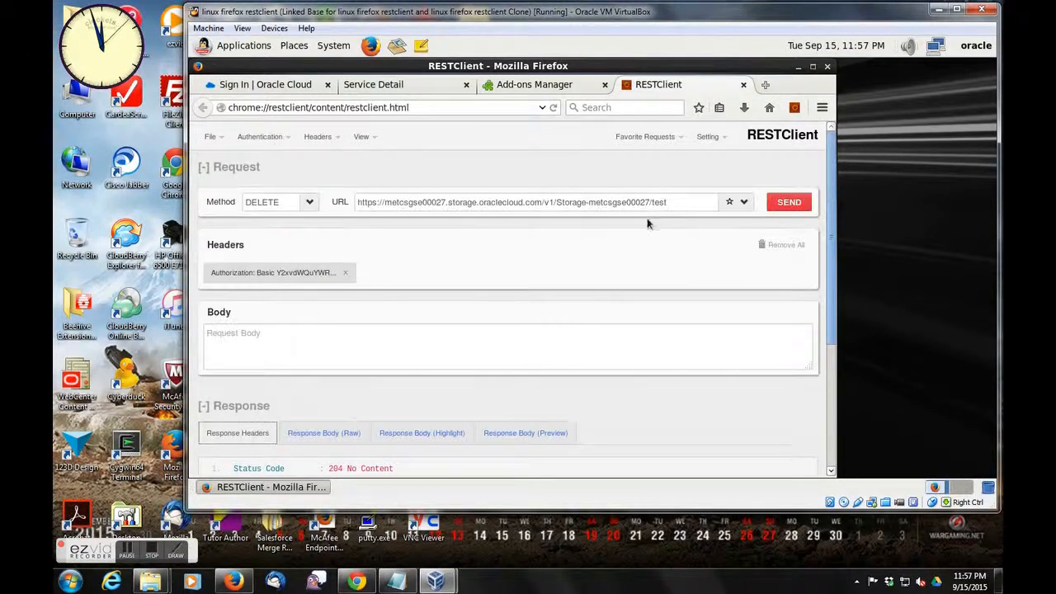
pyautogui.tripleClick(693, 201)
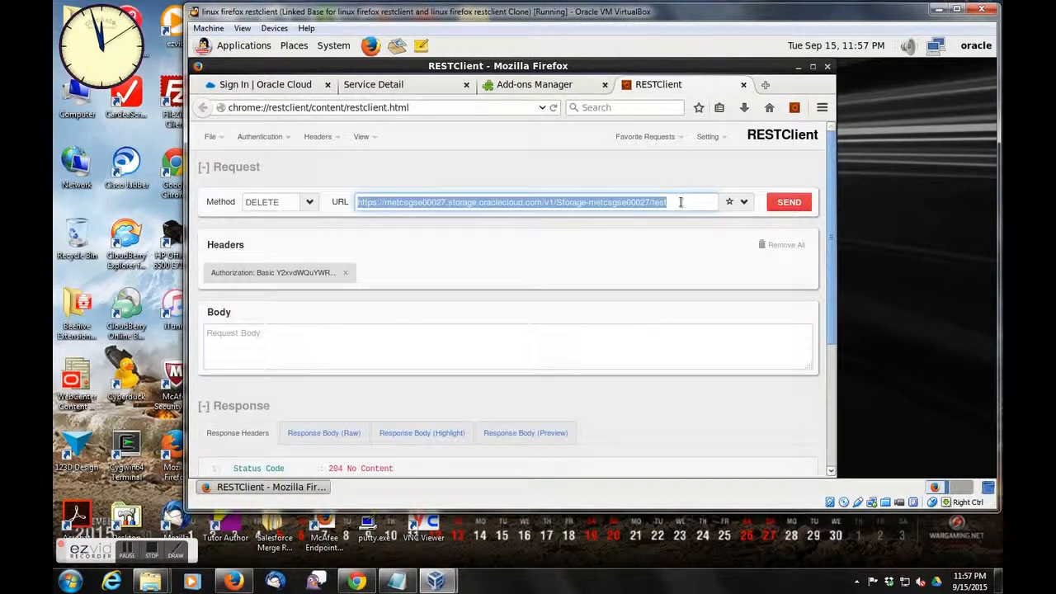
pyautogui.click(681, 206)
pyautogui.press('BackSpace')
pyautogui.press('BackSpace')
pyautogui.press('BackSpace')
pyautogui.press('BackSpace')
pyautogui.press('BackSpace')
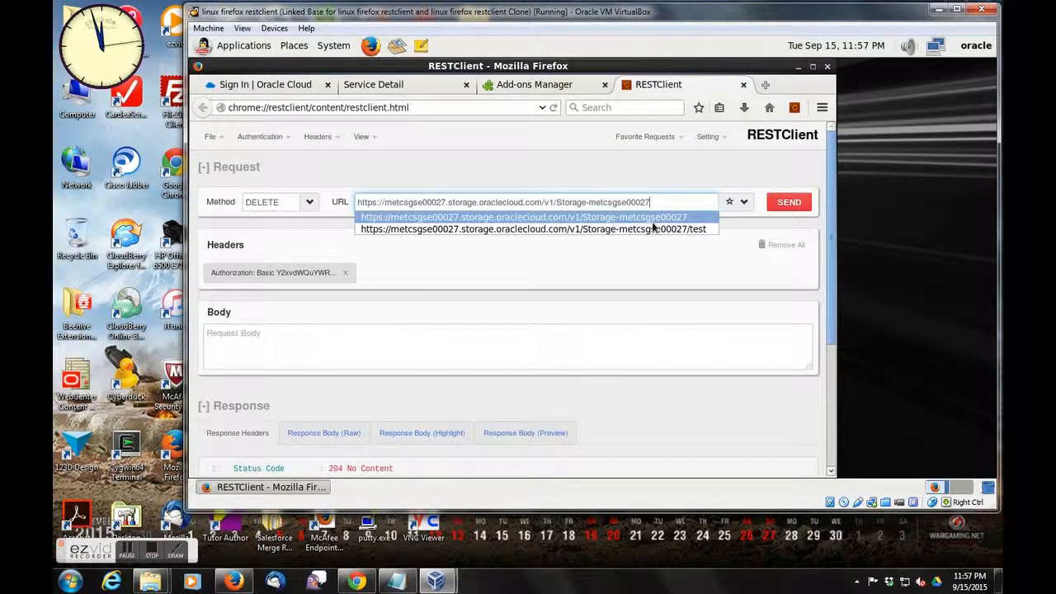
pyautogui.press('Escape')
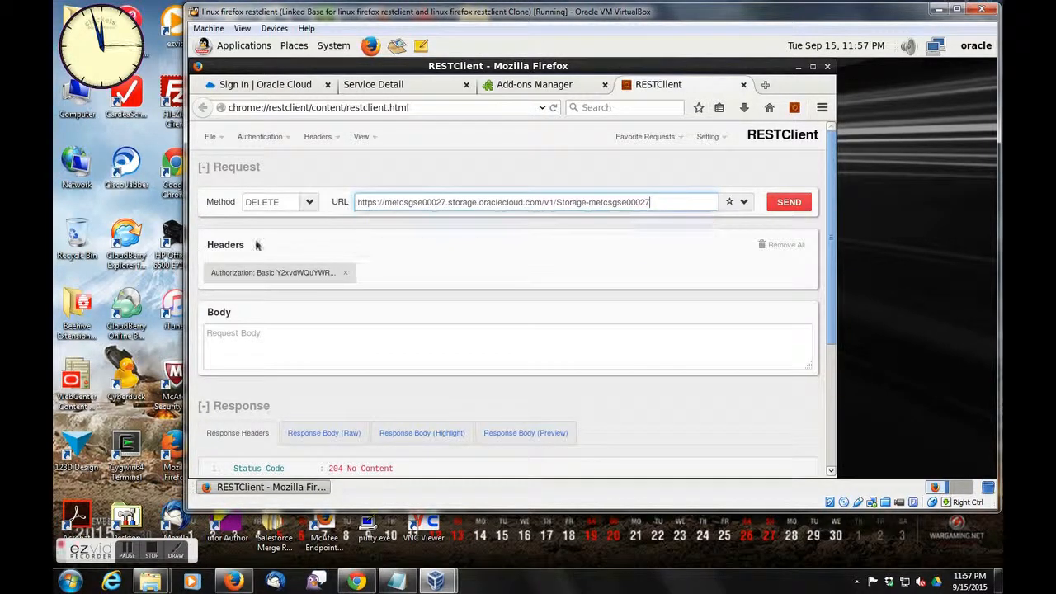
pyautogui.click(309, 202)
pyautogui.click(302, 221)
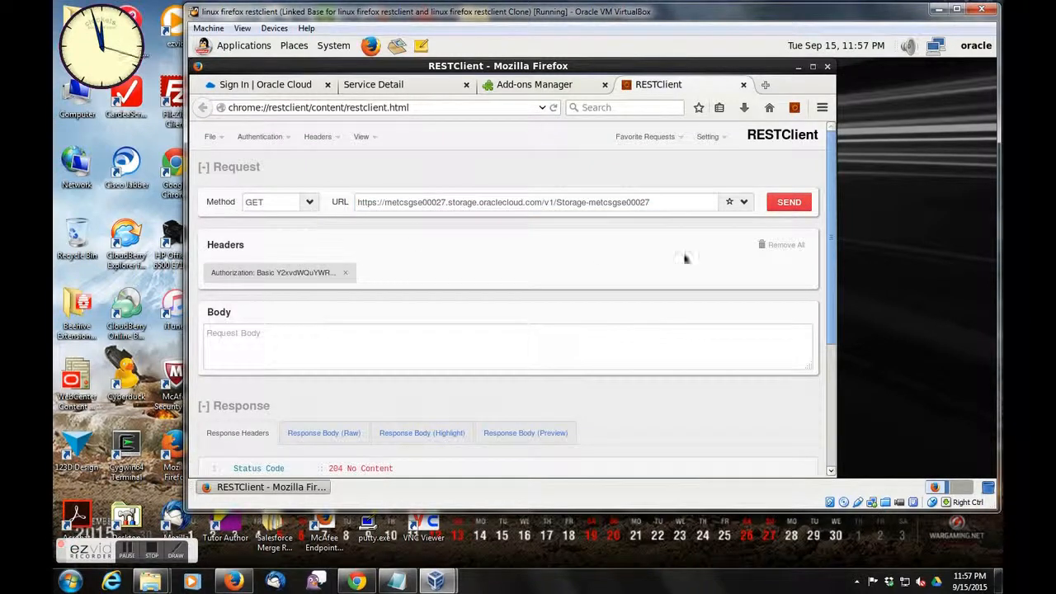
pyautogui.click(793, 202)
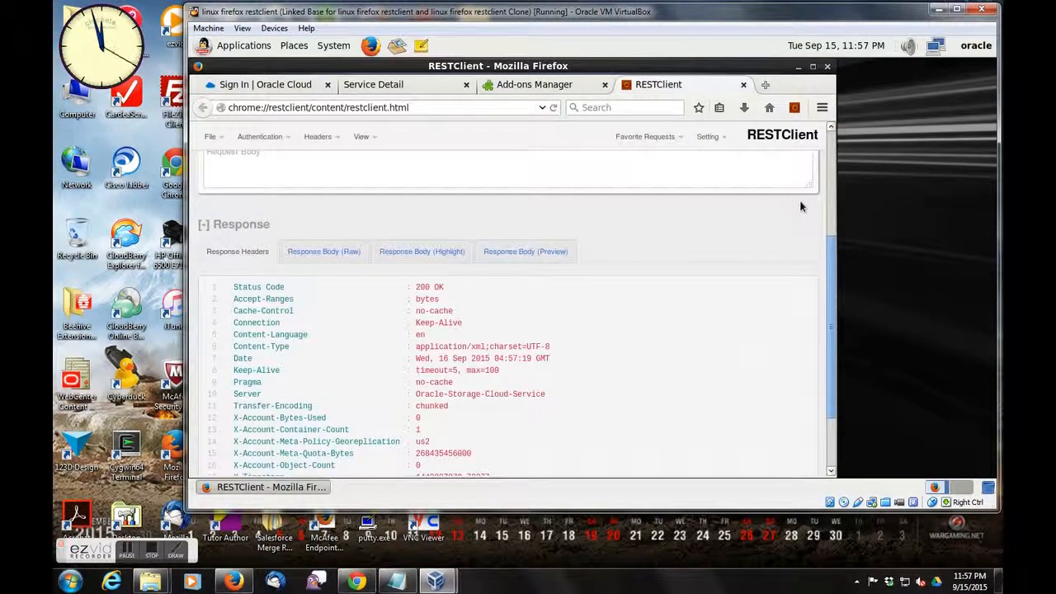
pyautogui.click(437, 251)
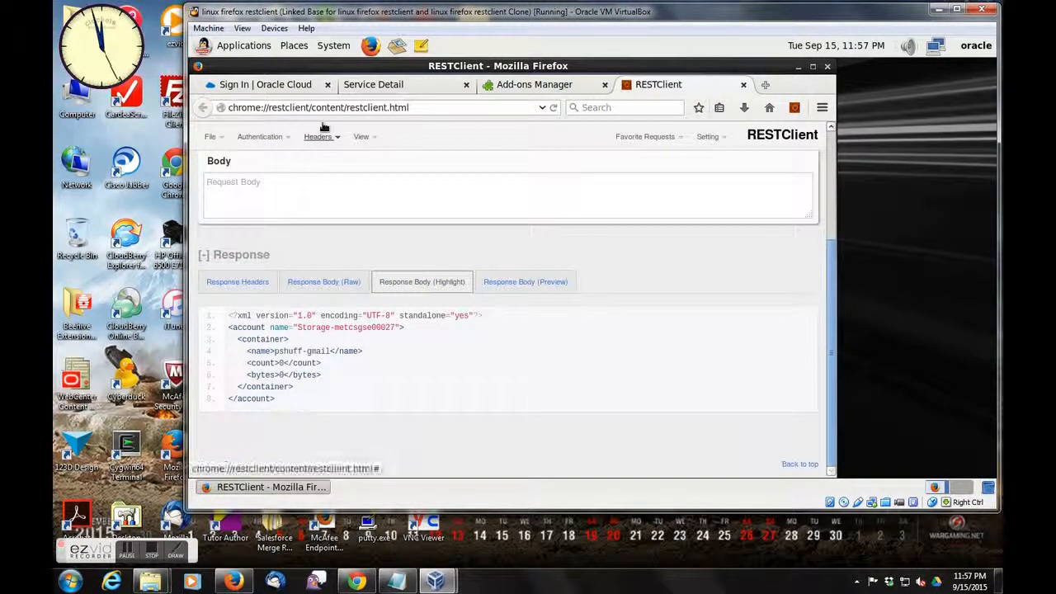
# - Switch to the Oracle Cloud dashboard, open Oracle Database Cloud Service, and start creating a new service instance
pyautogui.click(360, 85)
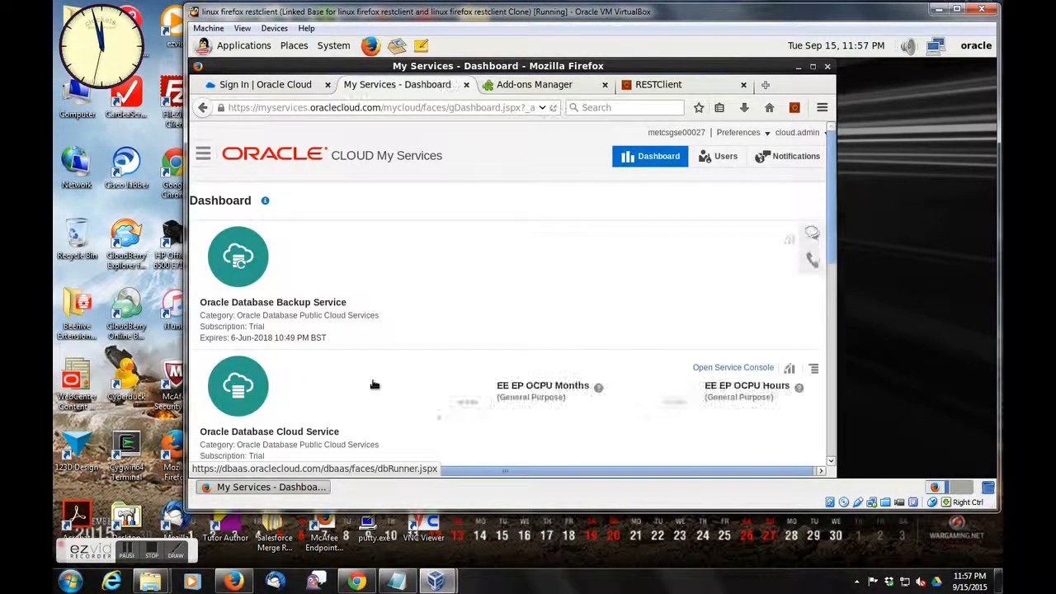
pyautogui.click(255, 400)
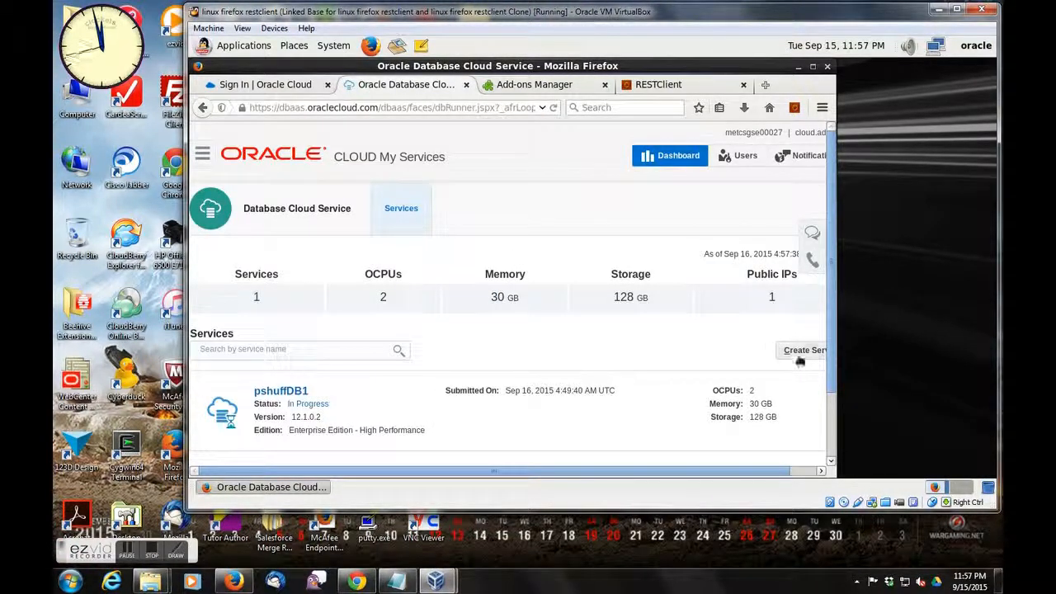
pyautogui.click(797, 353)
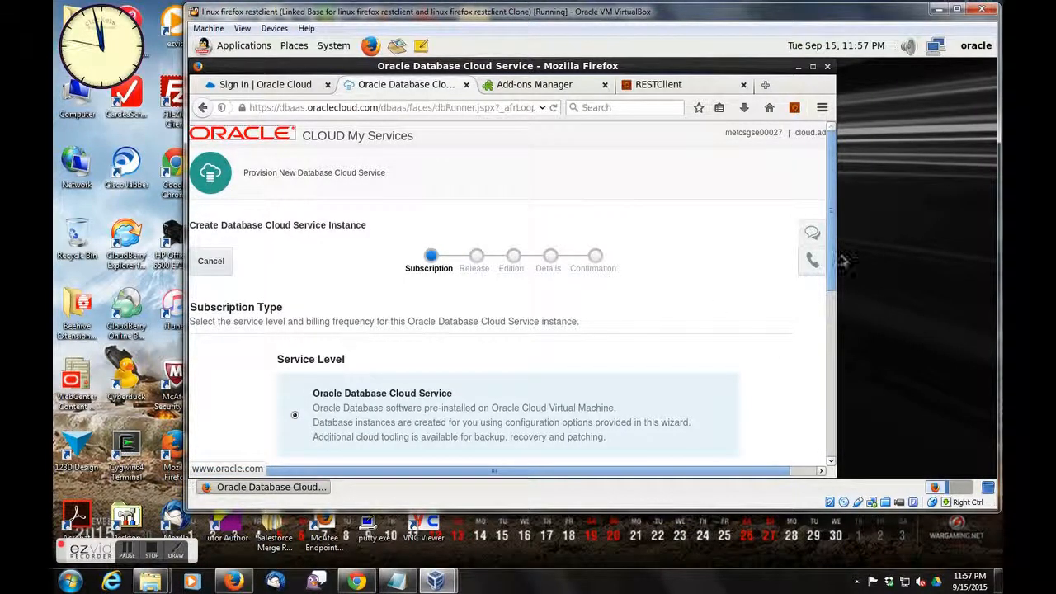
pyautogui.scroll(-3, 828, 313)
pyautogui.scroll(-4, 829, 313)
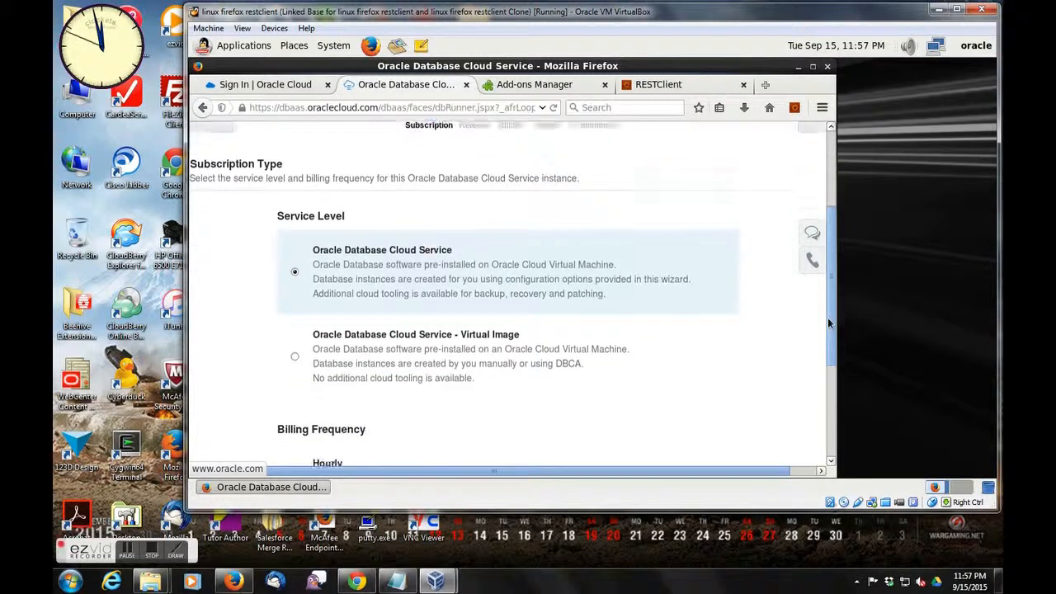
# - Accept the Oracle Database Cloud Service level and Oracle Database 12c Release 1, advancing the wizard to the software edition choice
pyautogui.scroll(6, 812, 260)
pyautogui.scroll(-2, 812, 261)
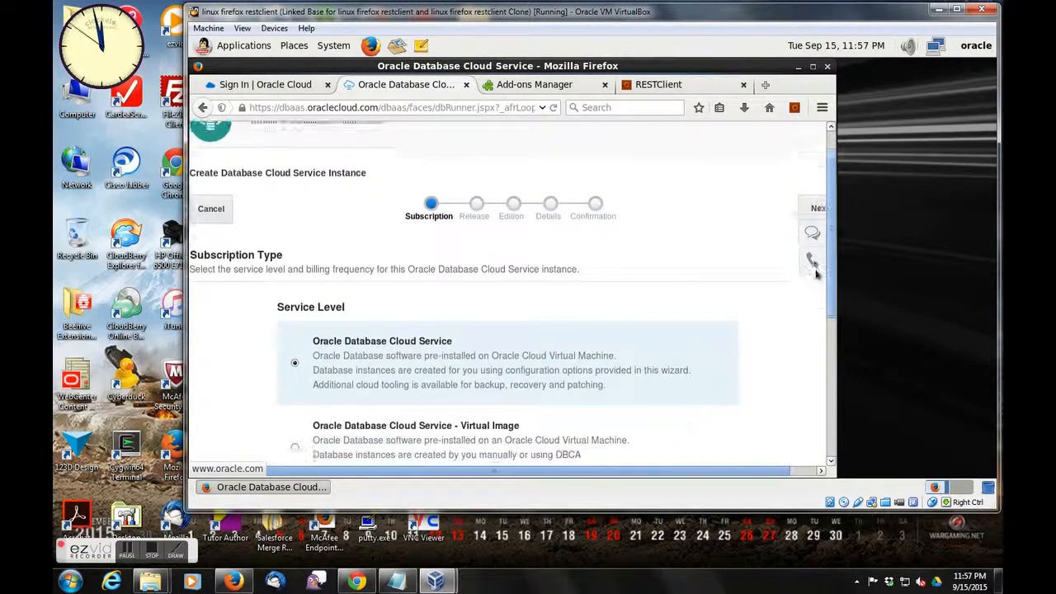
pyautogui.click(813, 173)
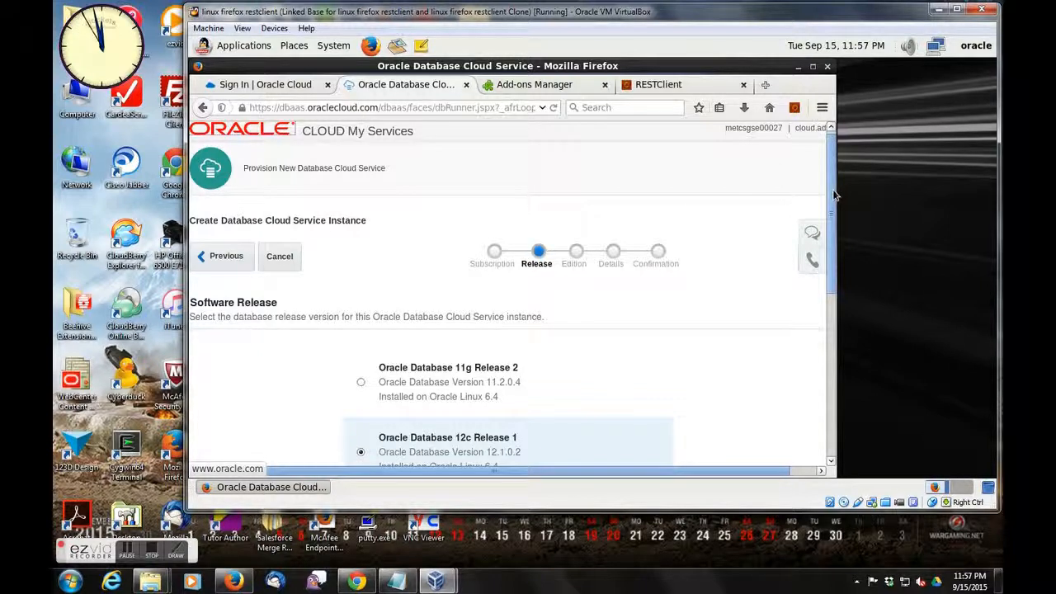
pyautogui.scroll(-2, 829, 195)
pyautogui.click(809, 193)
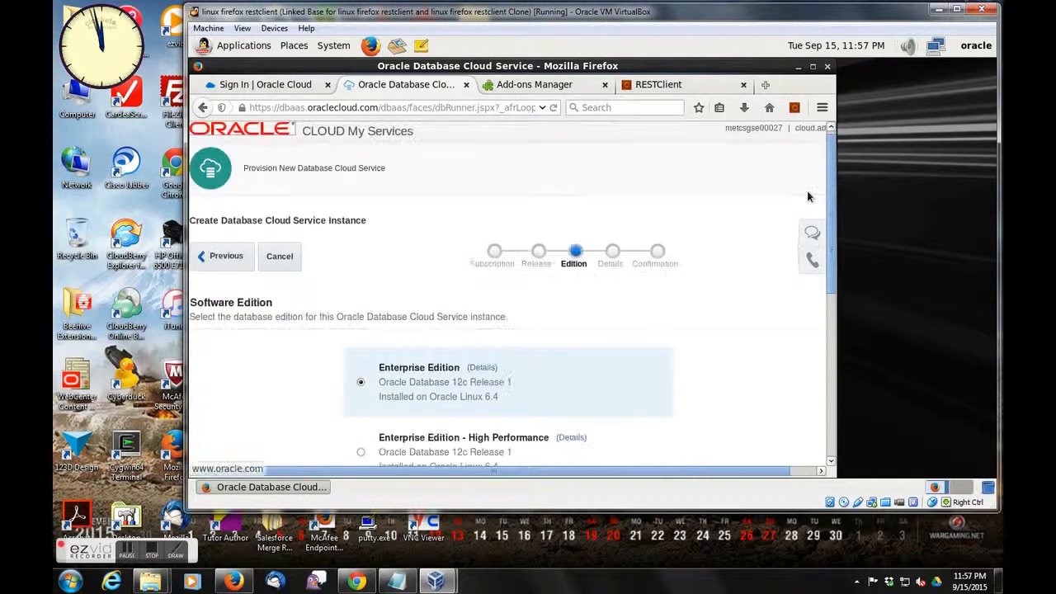
# - Choose Enterprise Edition - High Performance as the software edition and continue to the service details
pyautogui.click(360, 451)
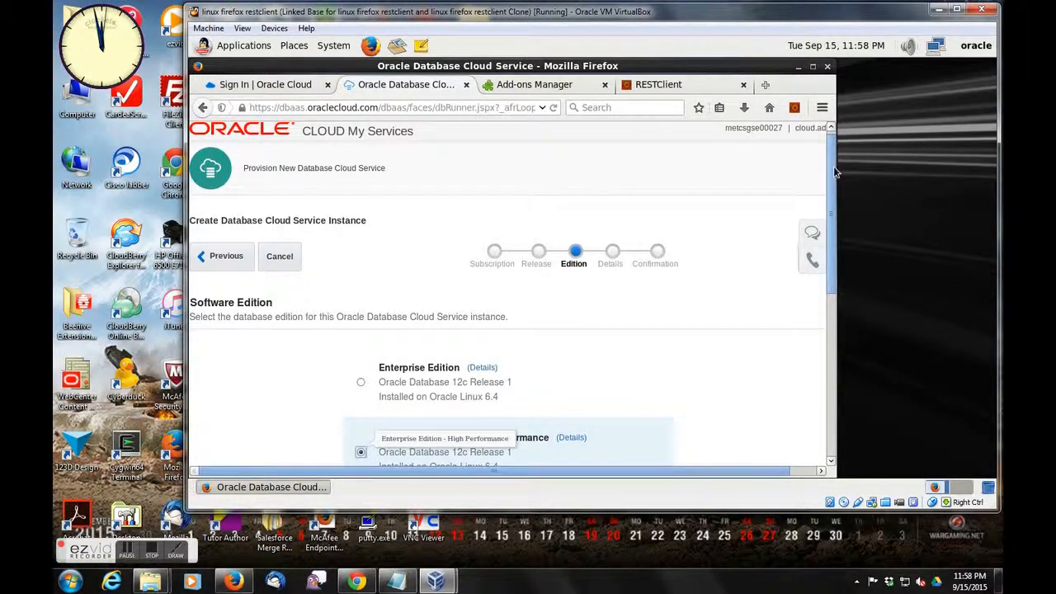
pyautogui.scroll(-2, 831, 186)
pyautogui.click(822, 197)
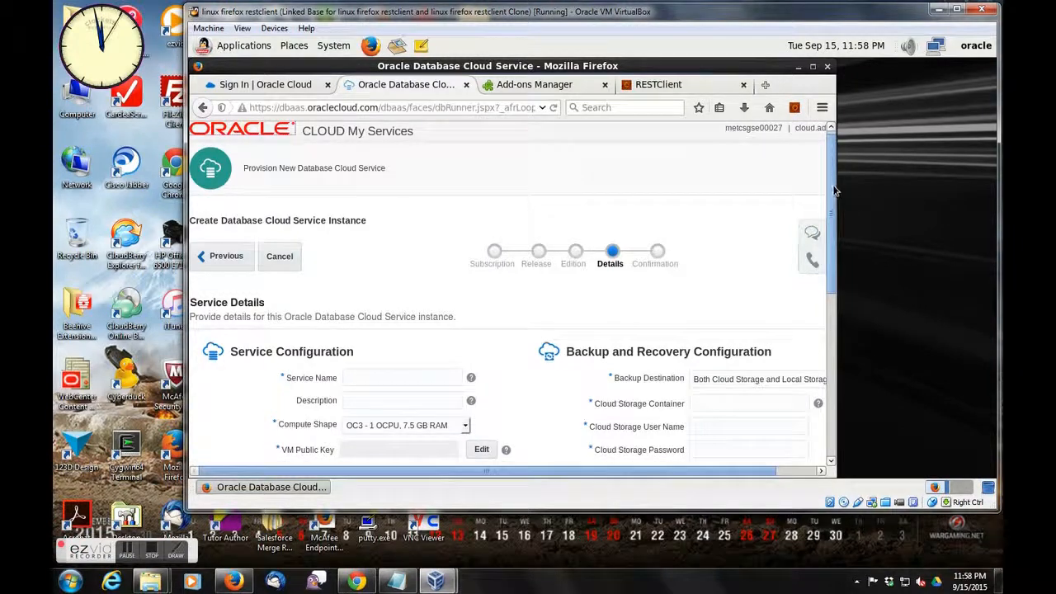
# - Set the Cloud Storage Container to Storage-metcsgse00072/ plus the existing container's name, and compare it with the account listing in RESTClient
pyautogui.scroll(-2, 830, 221)
pyautogui.scroll(-1, 830, 221)
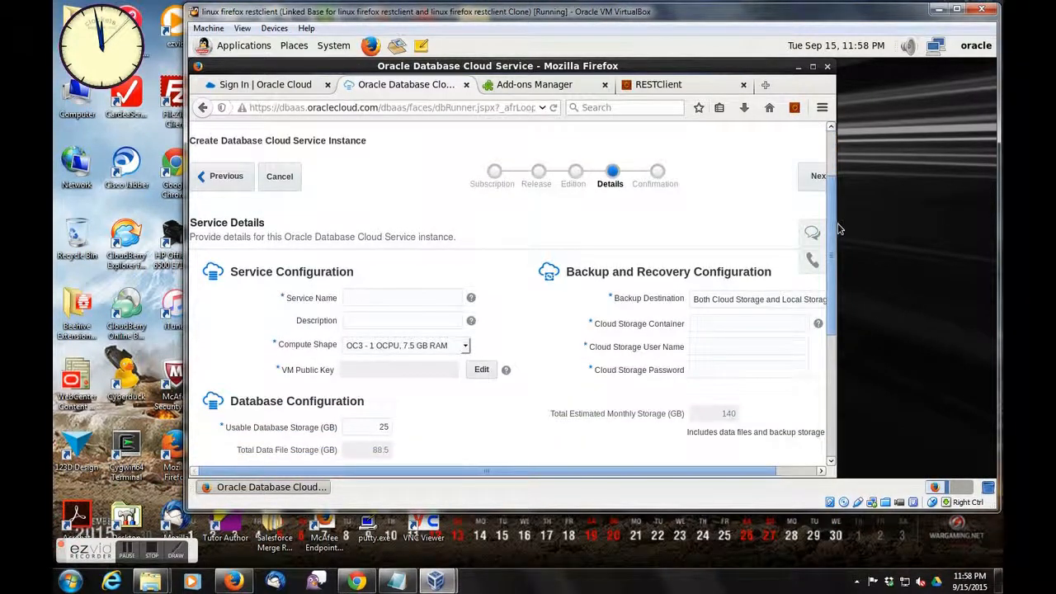
pyautogui.moveTo(830, 223); pyautogui.dragTo(932, 219)
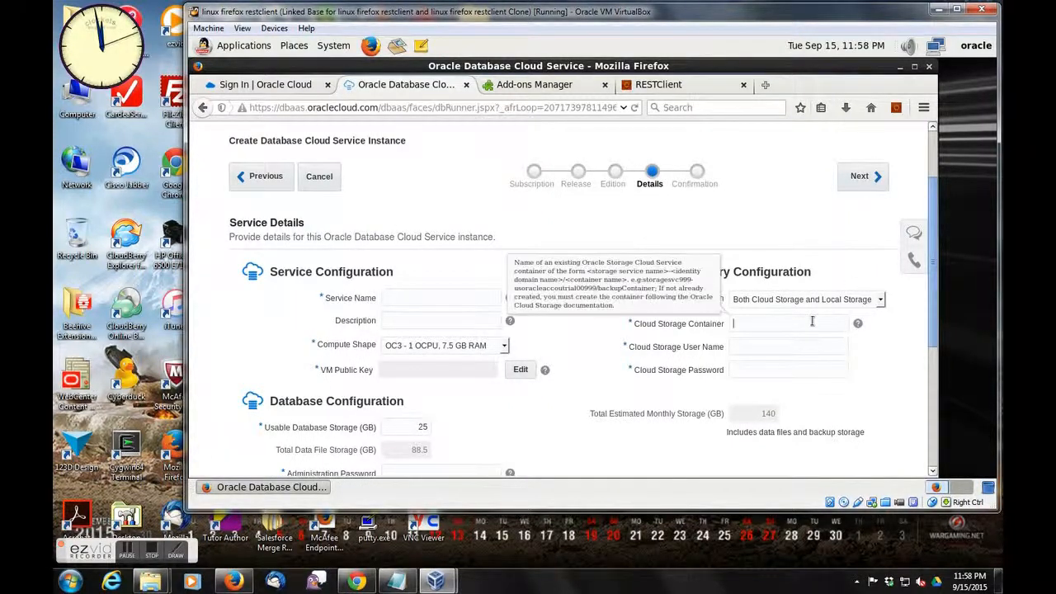
pyautogui.write('torage')
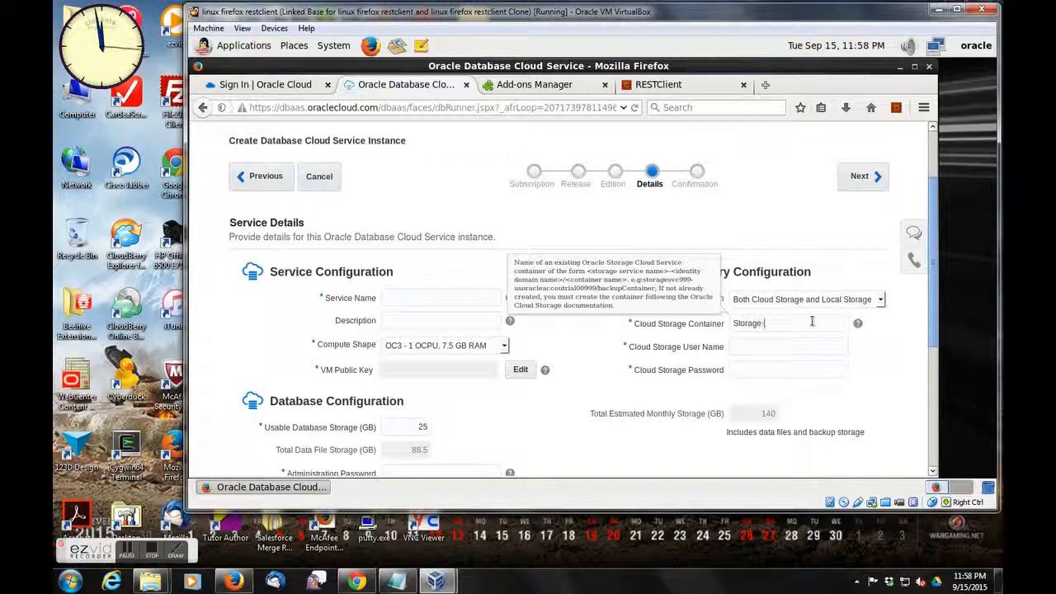
pyautogui.write('-metcsgse00072')
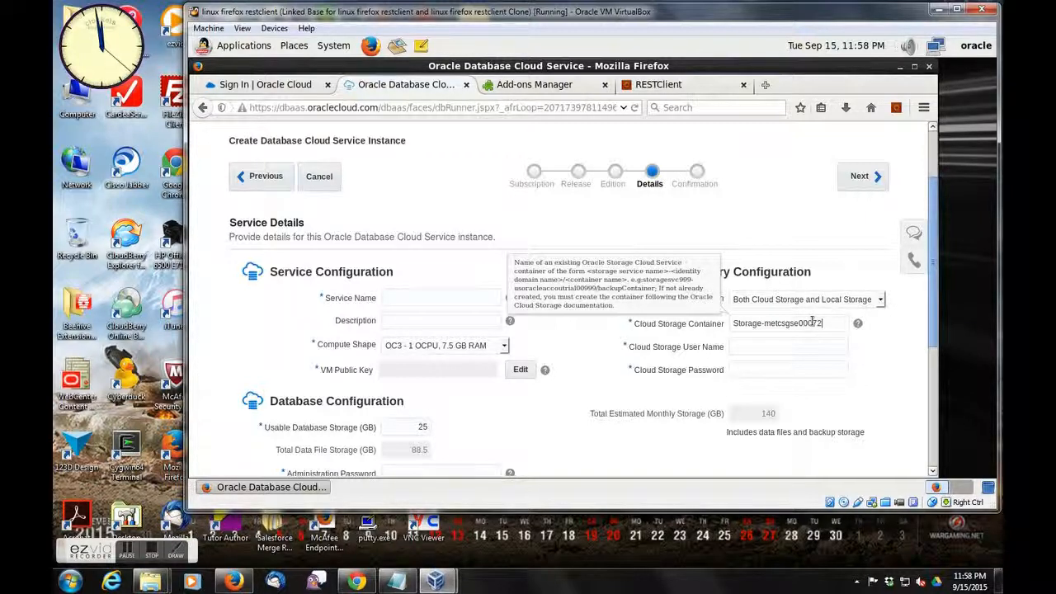
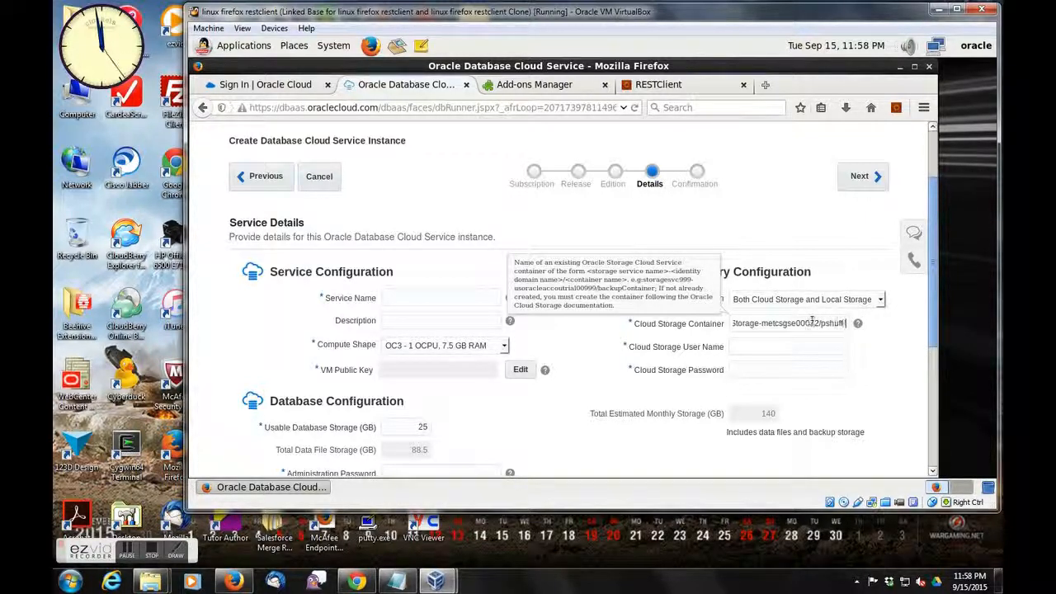
pyautogui.press('Tab')
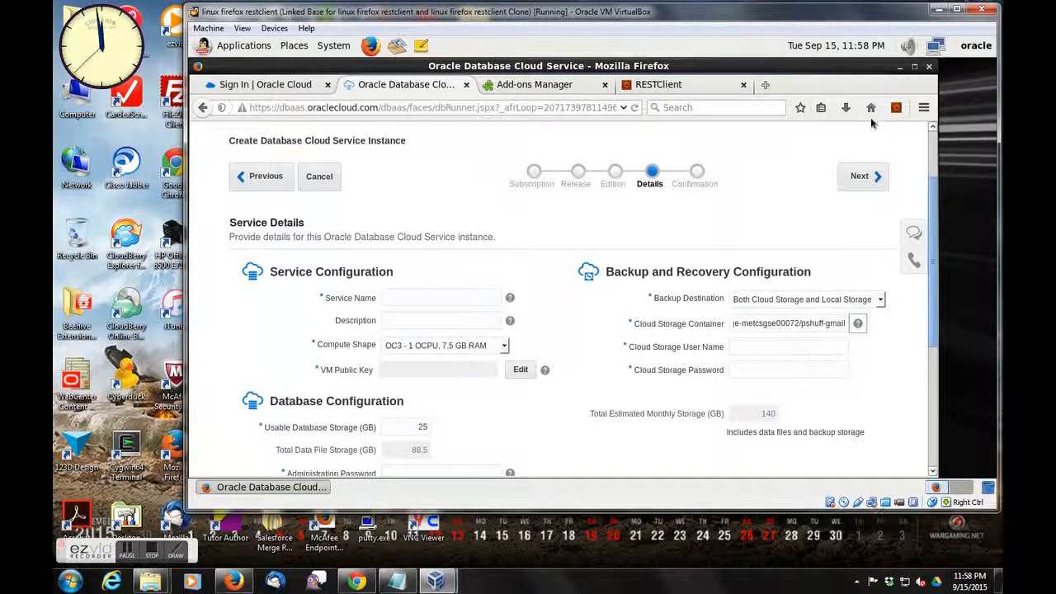
pyautogui.click(655, 83)
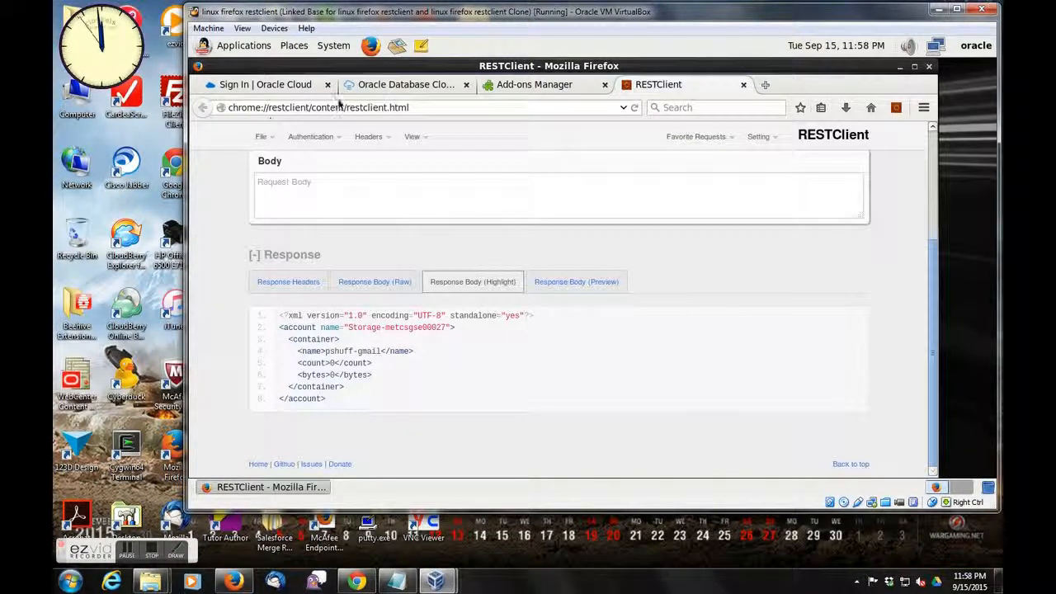
pyautogui.click(403, 85)
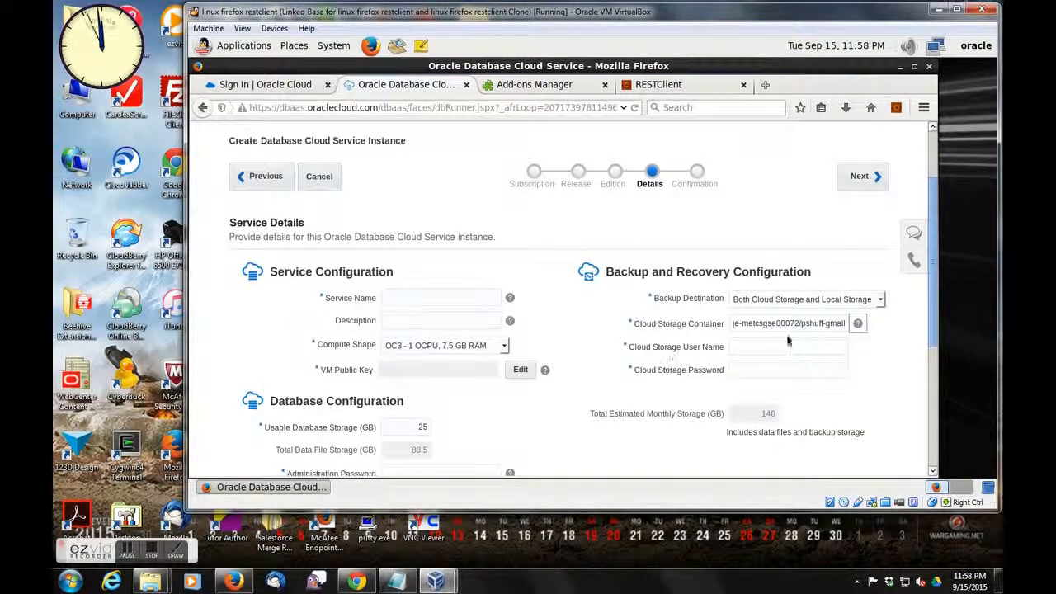